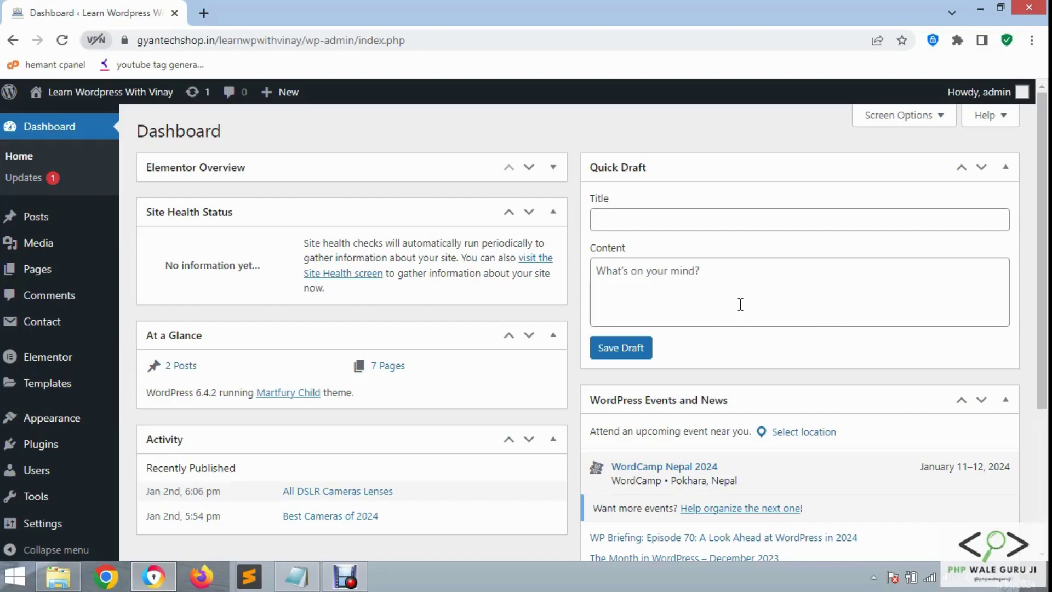
Step: Open the site's Permalink Settings page
left_click(267, 133)
scroll(94, 455, "down", 2)
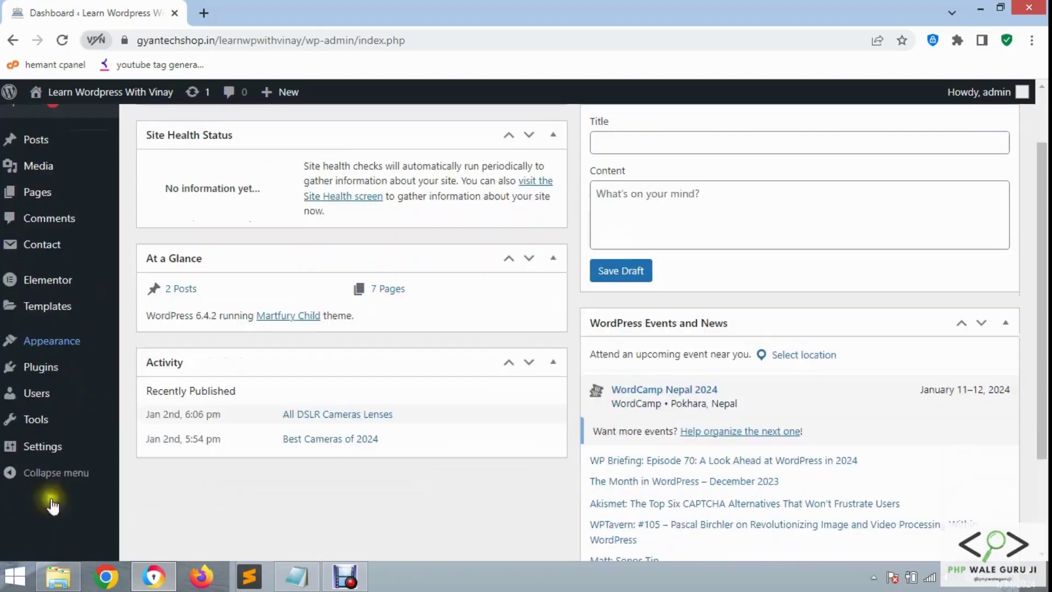
mouse_move(55, 447)
scroll(56, 454, "down", 1)
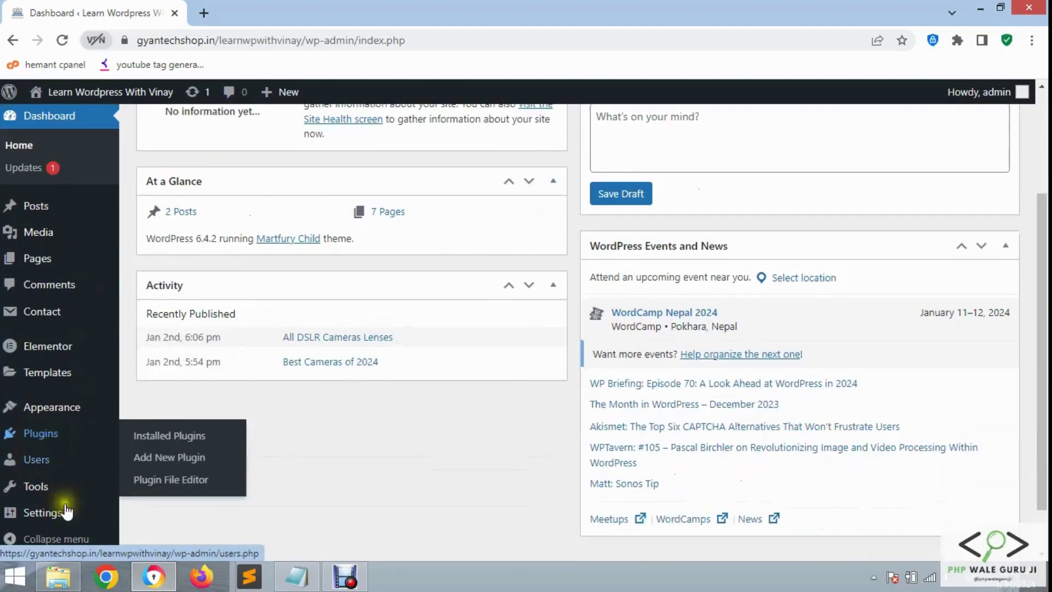
mouse_move(65, 510)
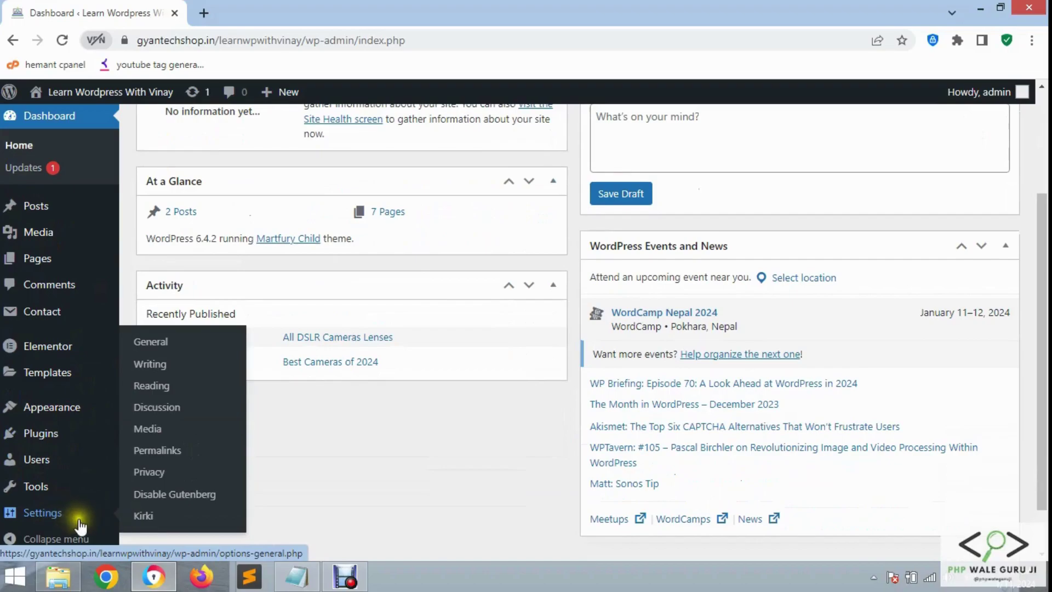
left_click(162, 452)
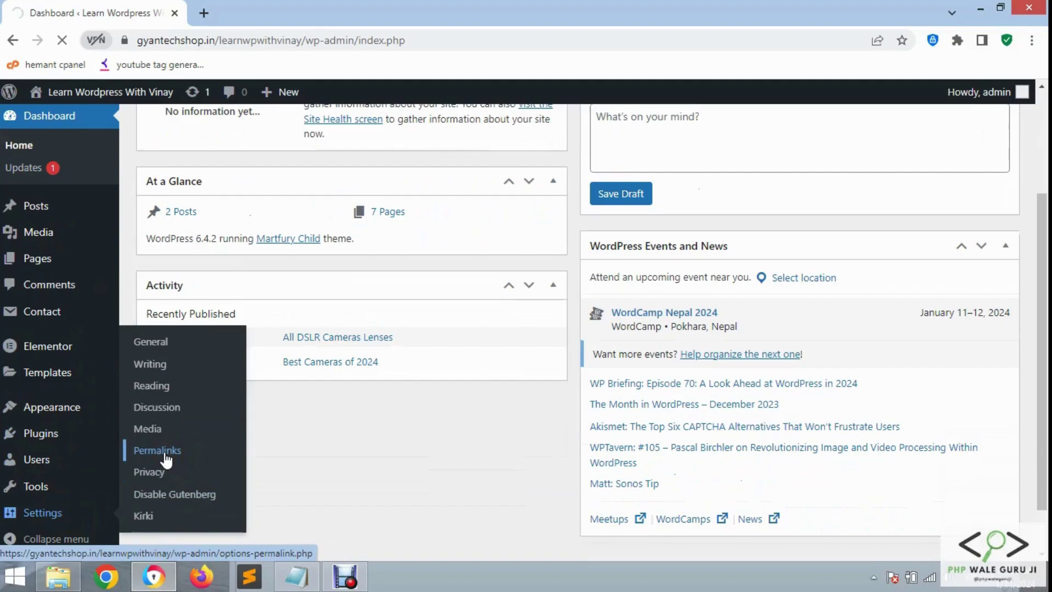
Step: Review the permalink definition in the wp Notepad file and the full address of the Permalink Settings page in the browser
left_click(297, 577)
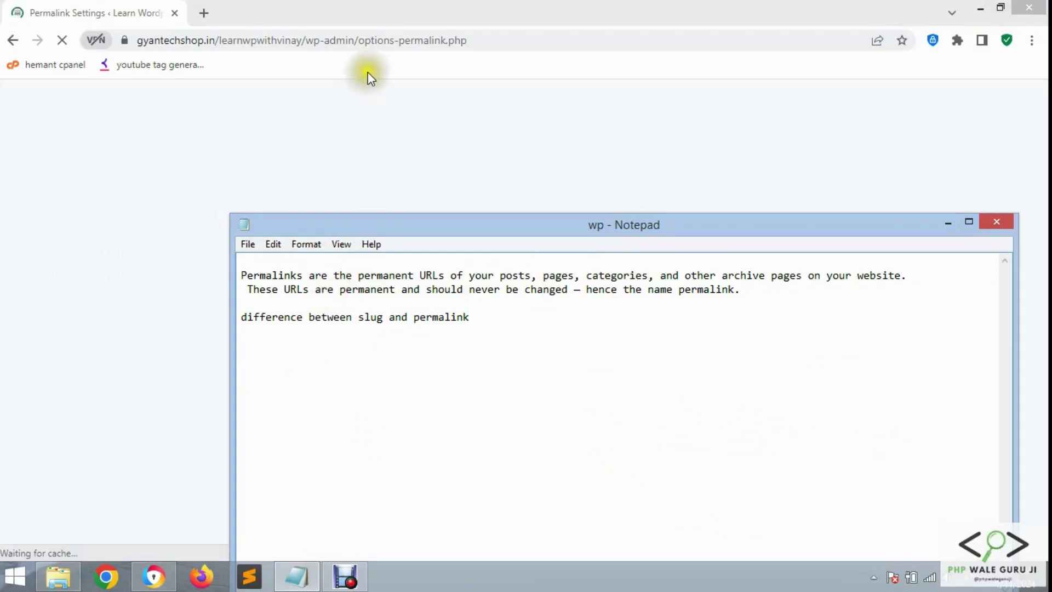
left_click(141, 39)
mouse_move(141, 40)
left_mouse_down()
mouse_move(517, 40)
mouse_move(144, 55)
left_mouse_up()
left_click(344, 40)
double_click(520, 39)
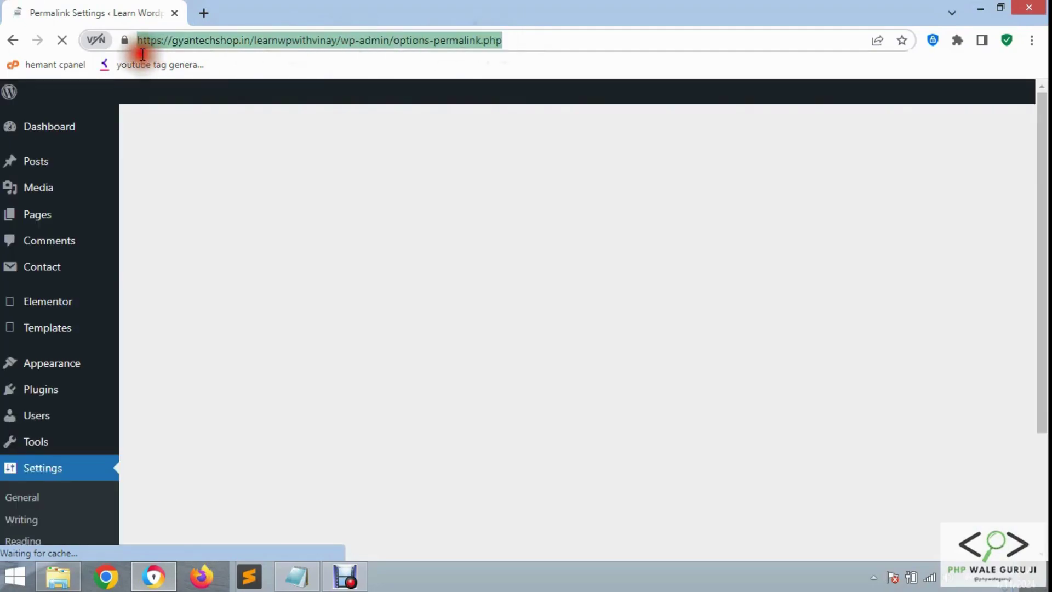
left_click(194, 143)
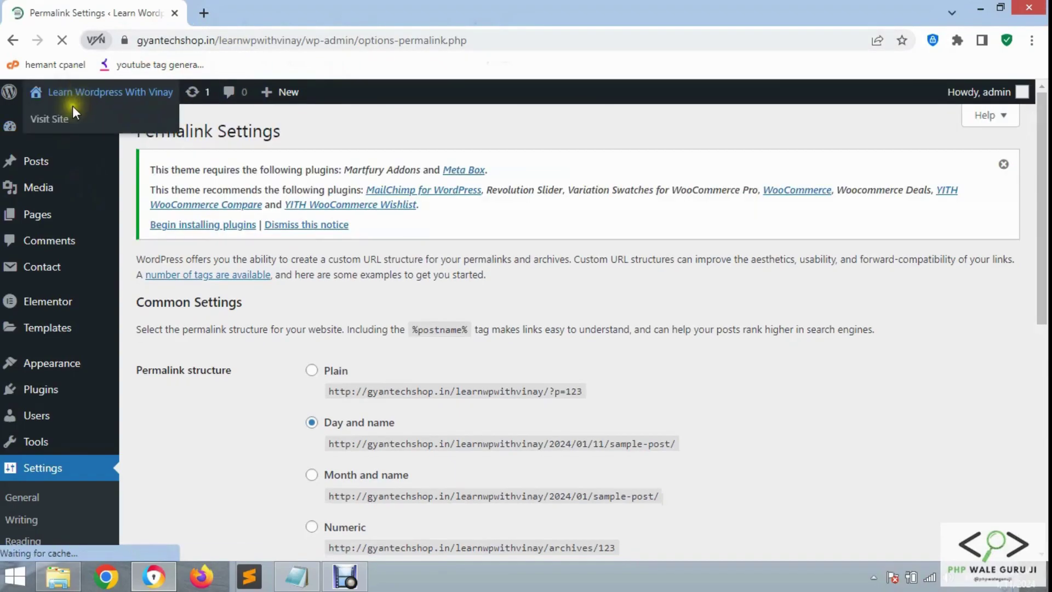
Step: Open the public site in a new browser tab and switch to it
middle_click(62, 118)
left_click(291, 13)
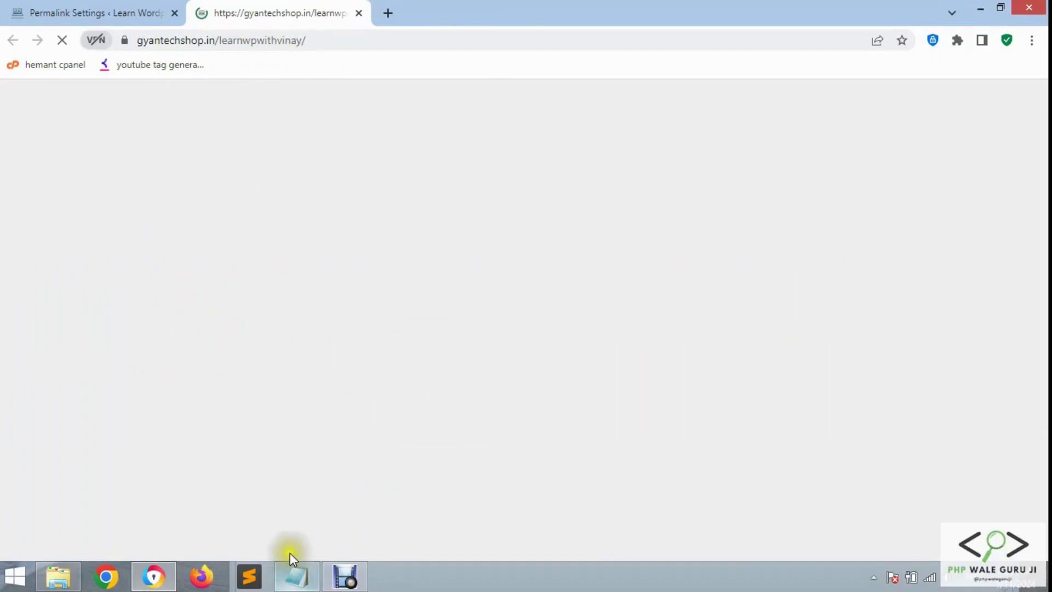
left_click(123, 6)
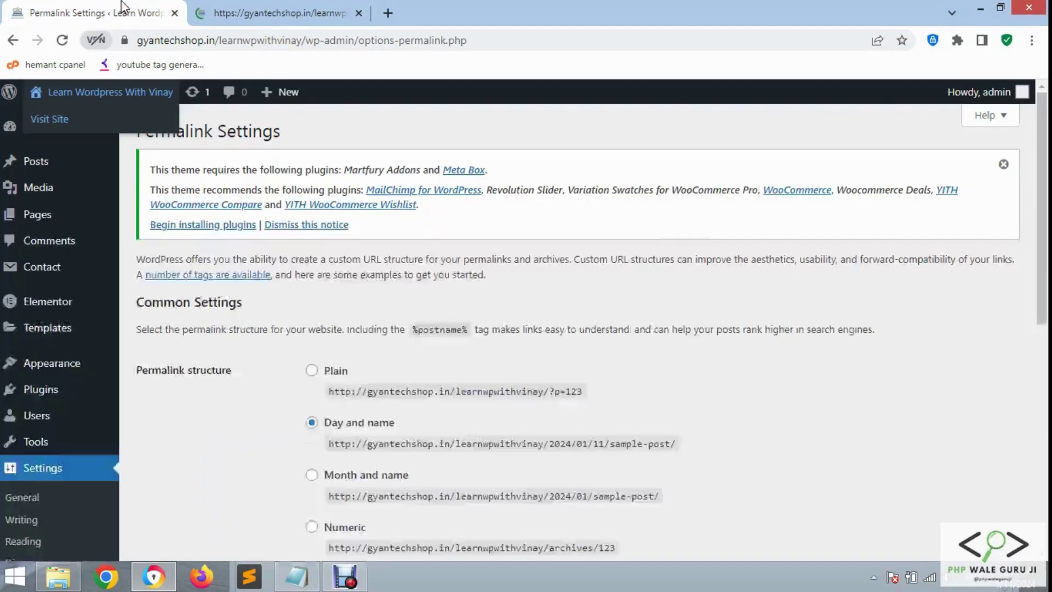
left_click(255, 7)
left_click(306, 68)
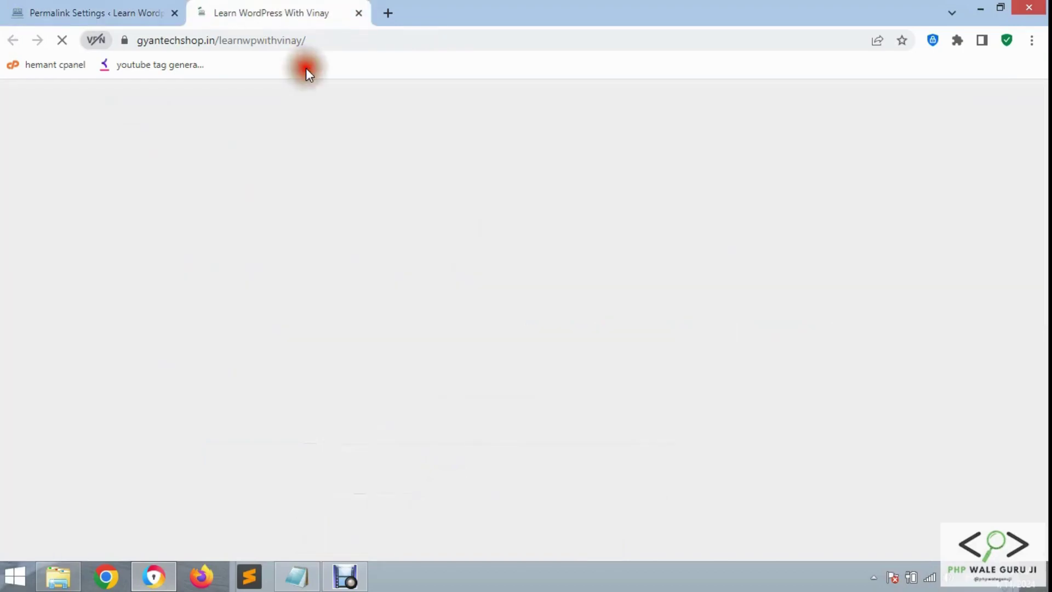
Step: Copy the site's home address, load it with "about" appended in a new tab, and highlight the page's full address
left_click(341, 38)
key("ctrl+c")
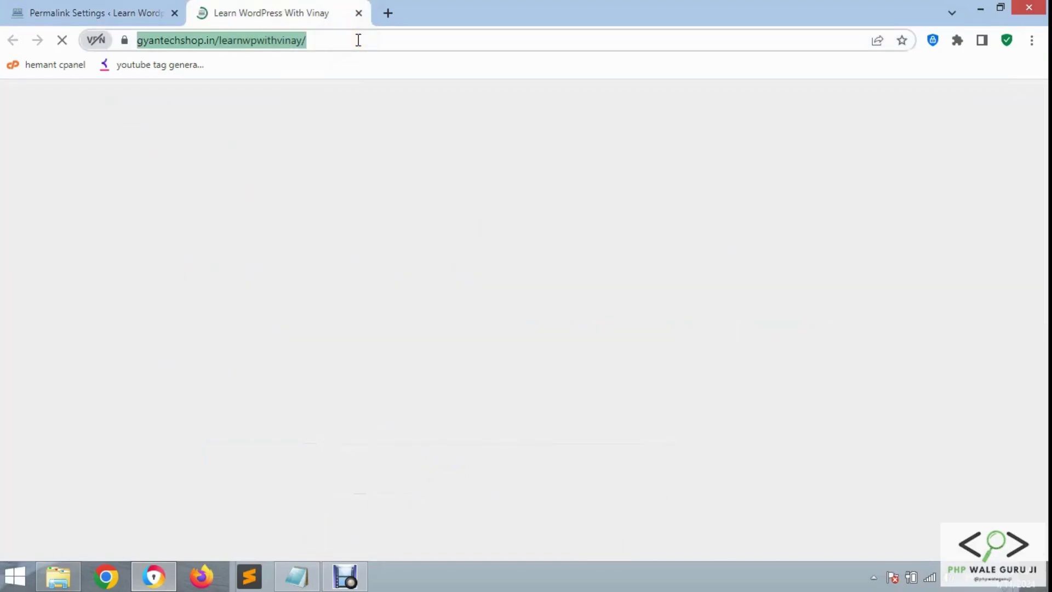
left_click(389, 12)
left_click(387, 37)
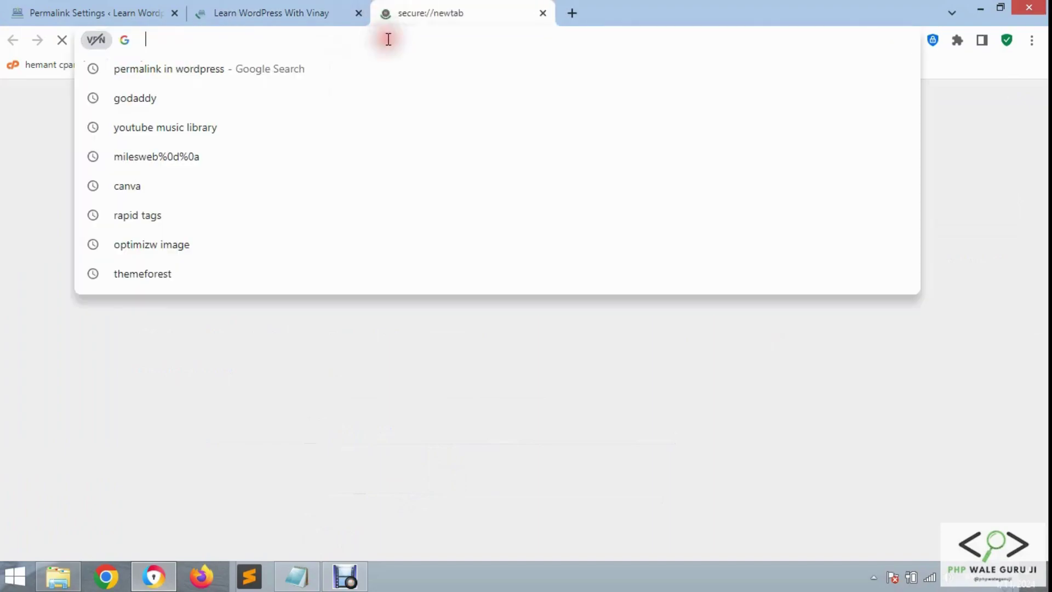
key("ctrl+v")
type("abo")
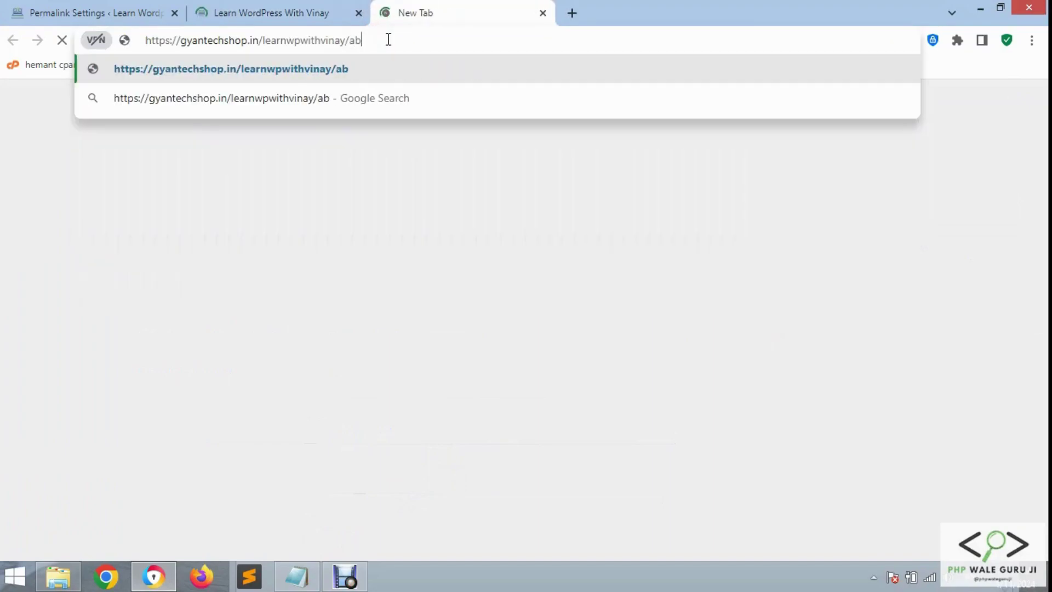
type("ut")
key("Return")
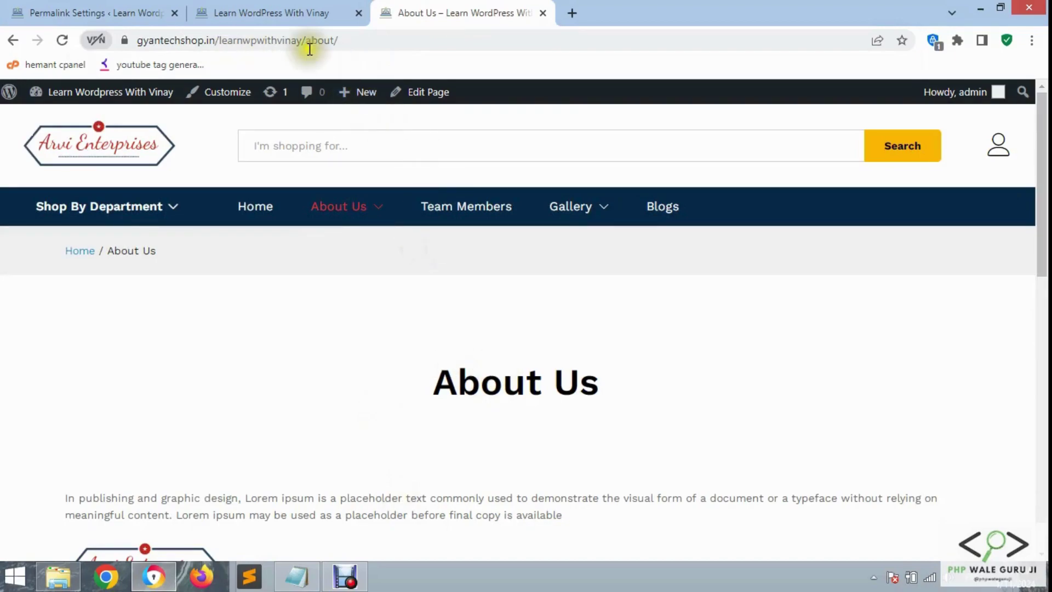
left_click_drag(351, 42, 132, 45)
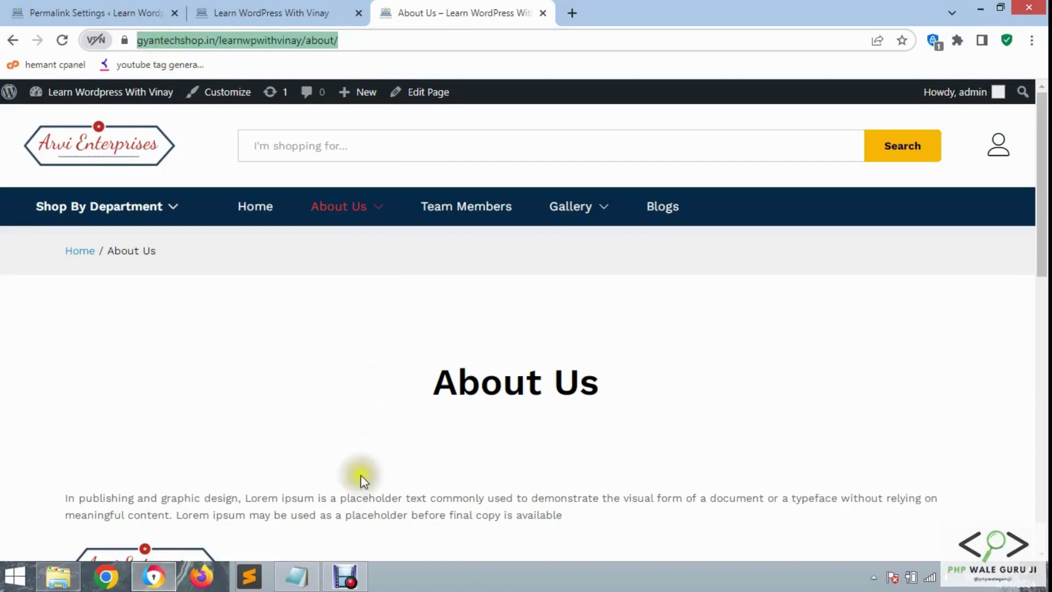
Step: In the wp Notepad file, add the line "permannent link = permalink" below the slug and permalink heading
left_click(296, 576)
left_click(488, 320)
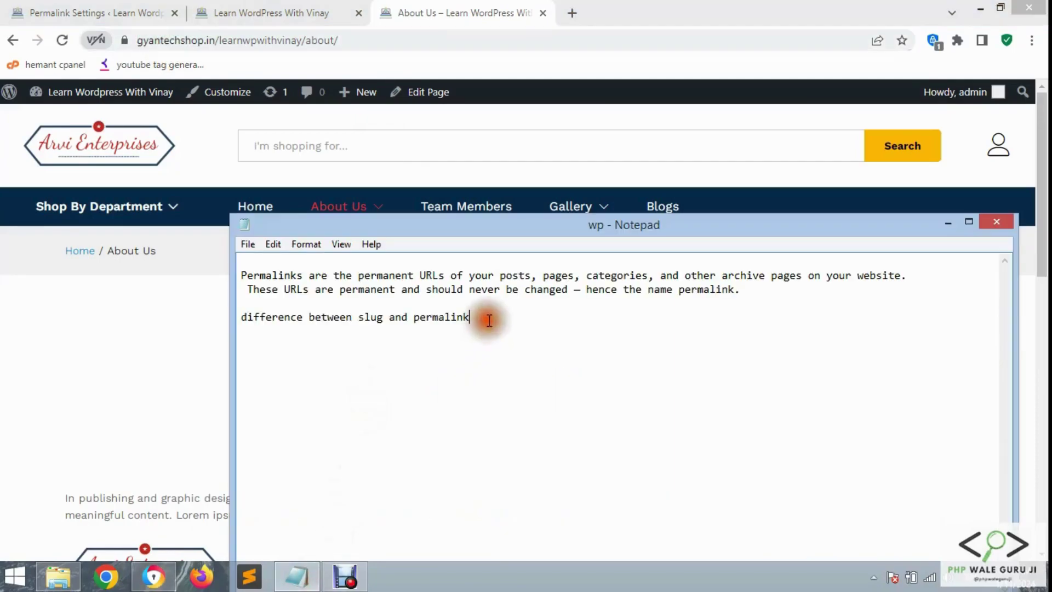
key("Return")
key("Return")
type("permannent")
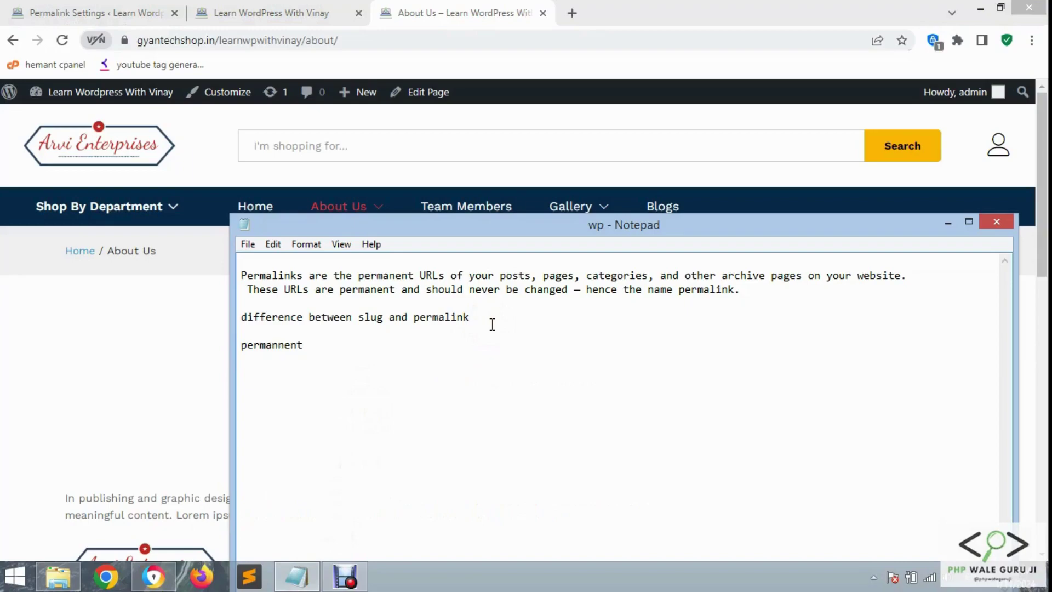
type("  link  = perma link")
Step: Highlight the words "slug" and "permalink" in the notes to compare the two terms
left_click_drag(454, 344, 366, 345)
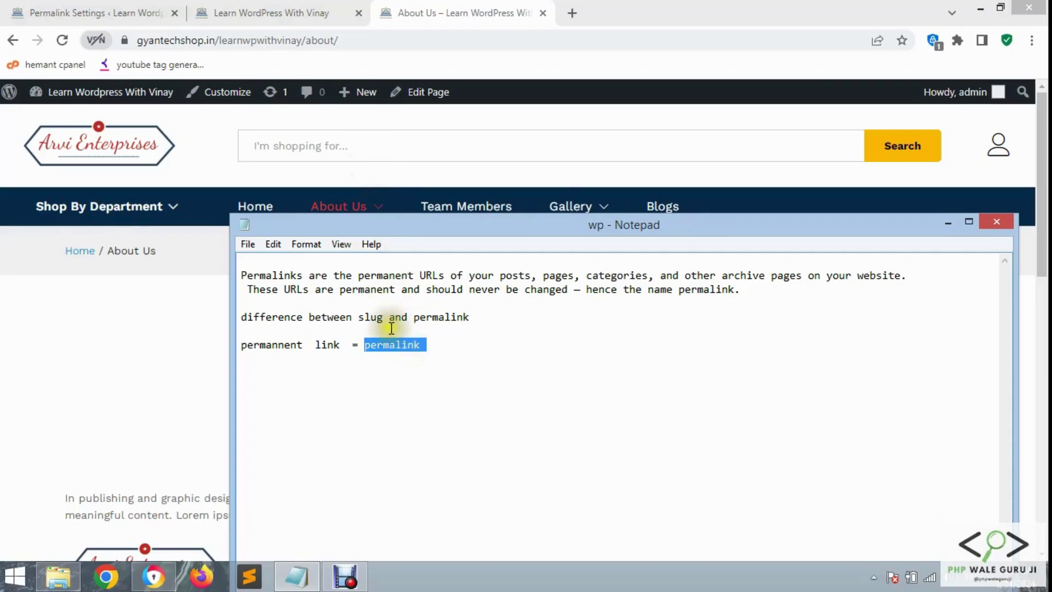
double_click(369, 318)
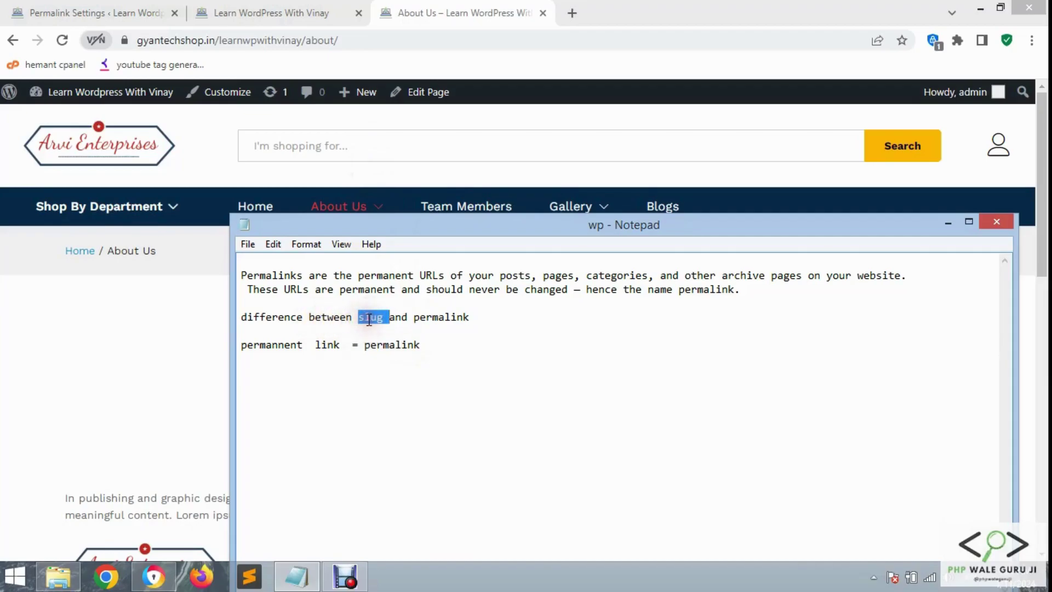
double_click(425, 318)
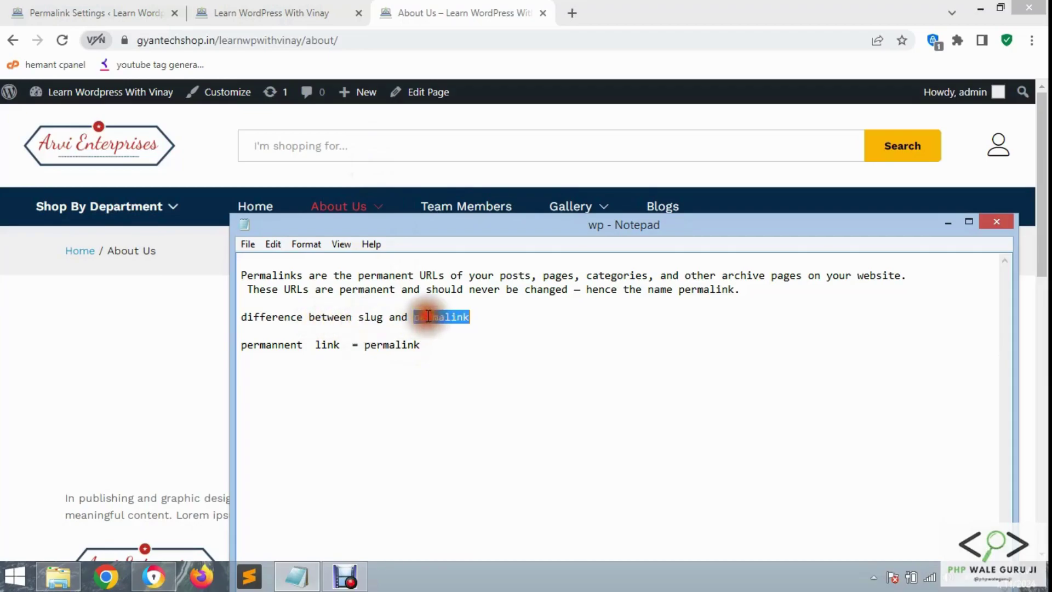
double_click(370, 318)
double_click(461, 317)
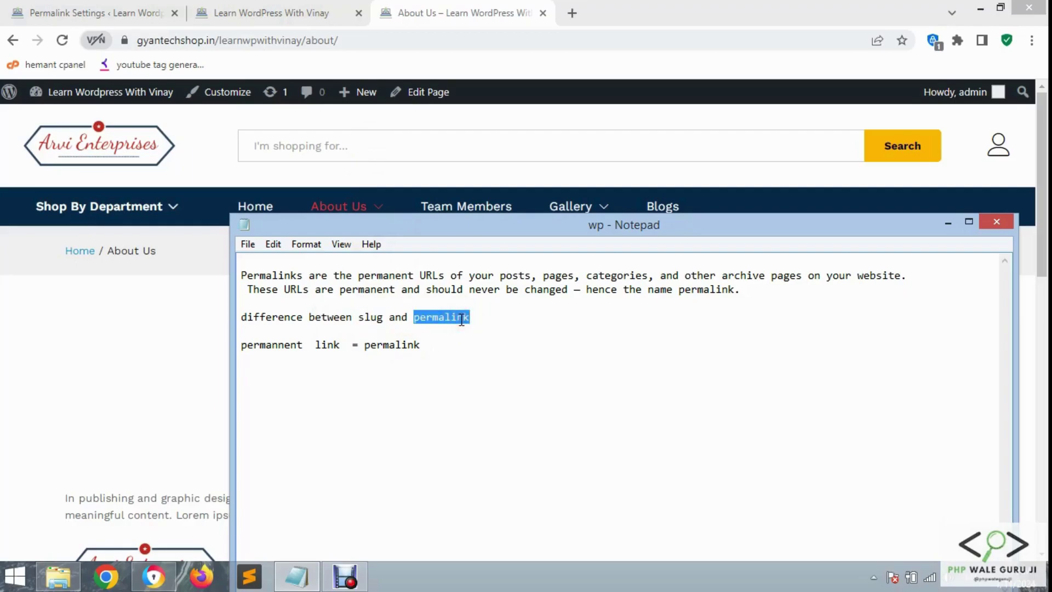
left_click(461, 318)
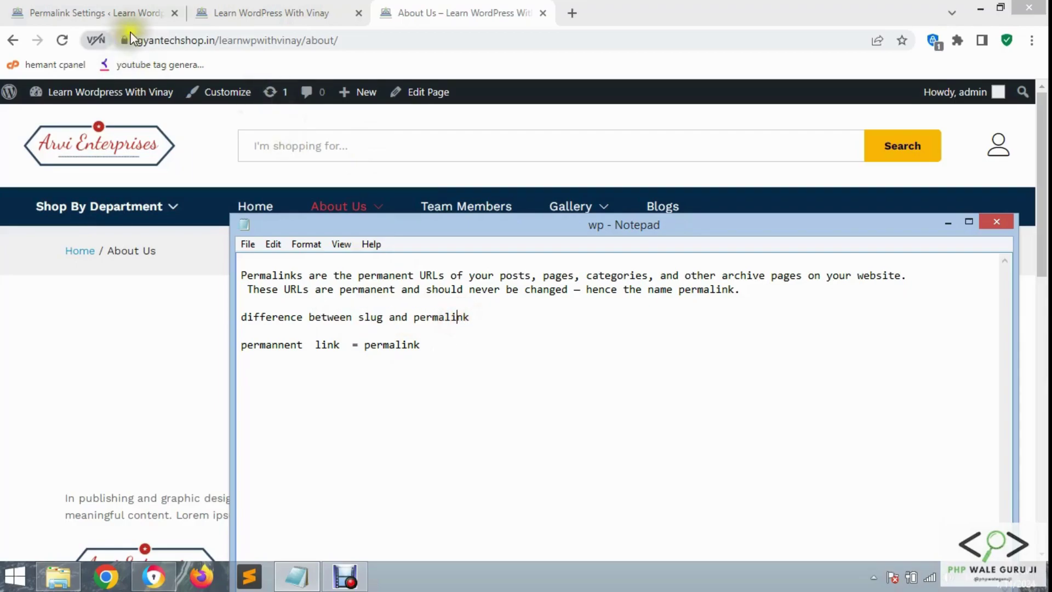
Step: In the browser, examine the About Us page's address, comparing the full permalink with its "about" slug
left_click(144, 42)
left_click(154, 40)
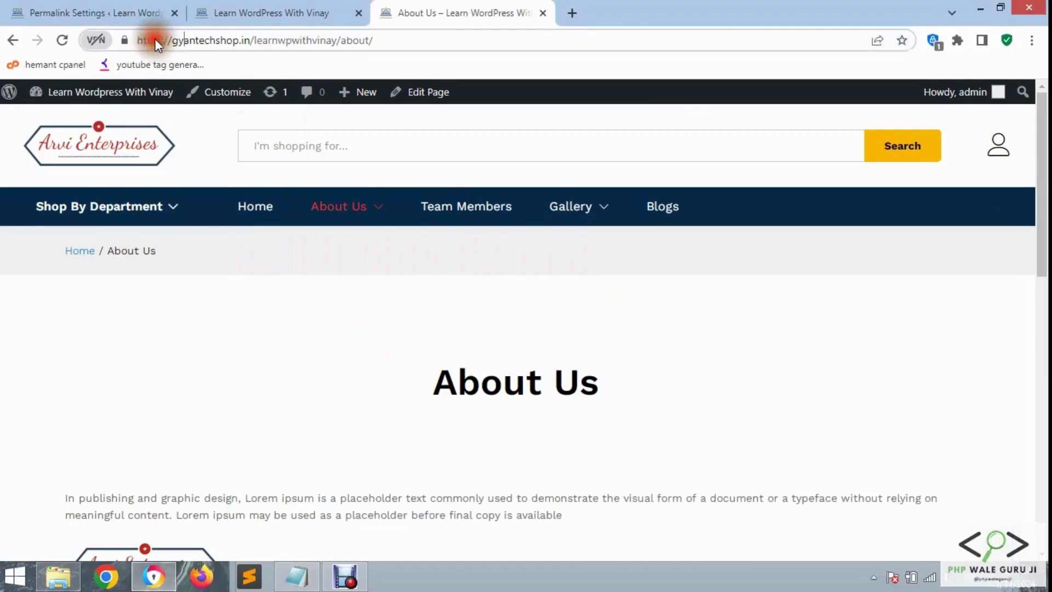
double_click(324, 39)
left_click_drag(374, 43, 143, 40)
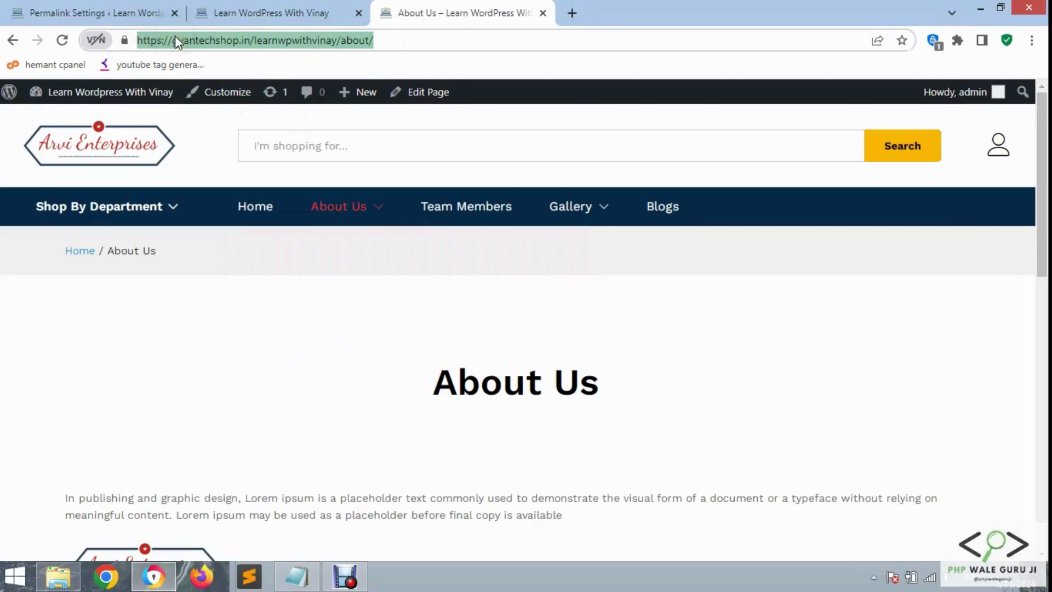
left_click(359, 41)
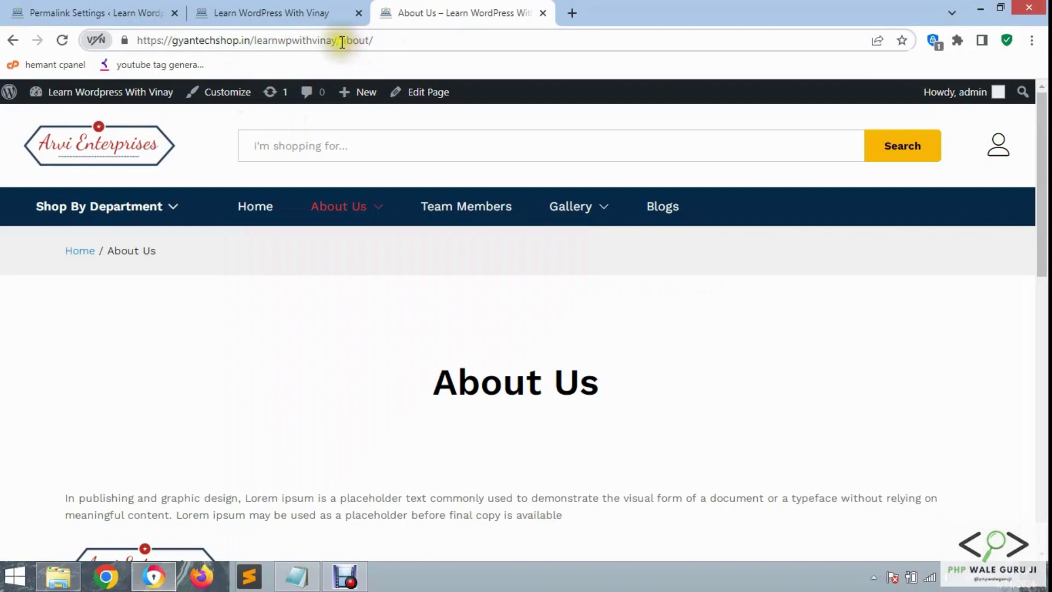
double_click(351, 42)
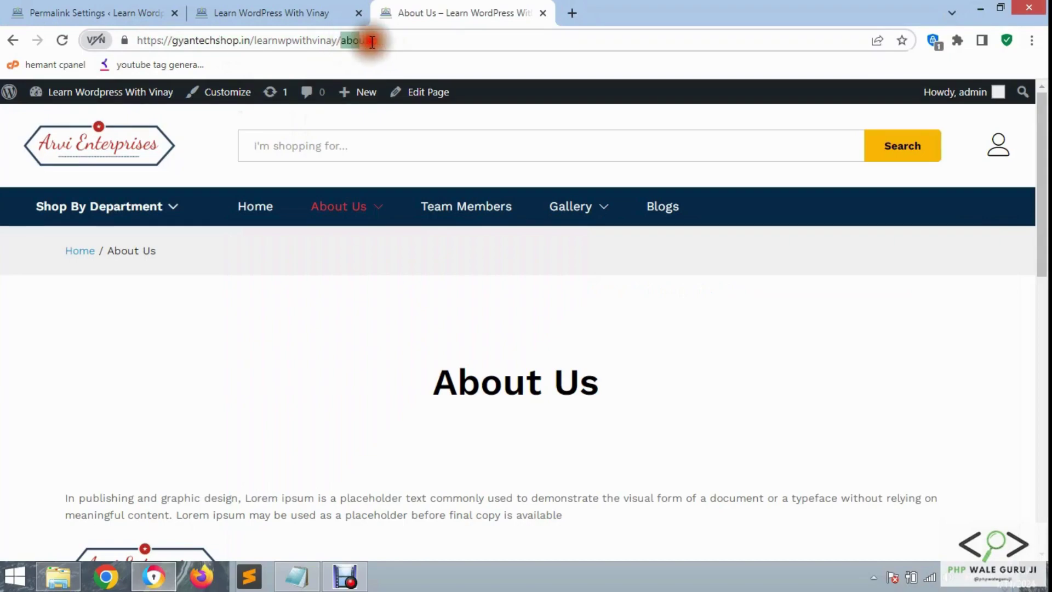
left_click_drag(377, 42, 380, 42)
left_click(363, 39)
left_click(348, 41)
double_click(353, 42)
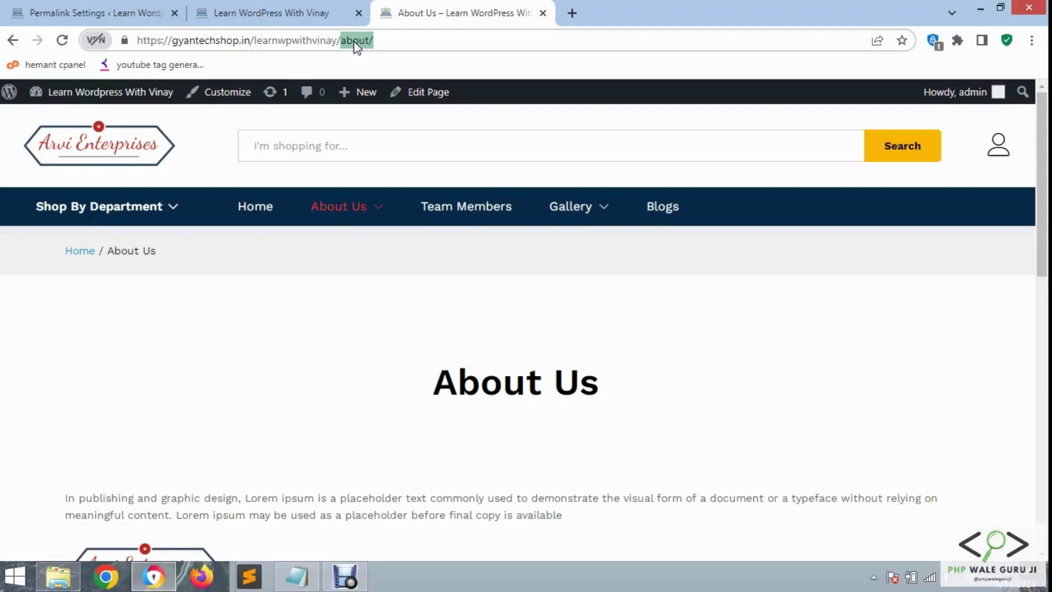
left_click_drag(383, 32, 137, 49)
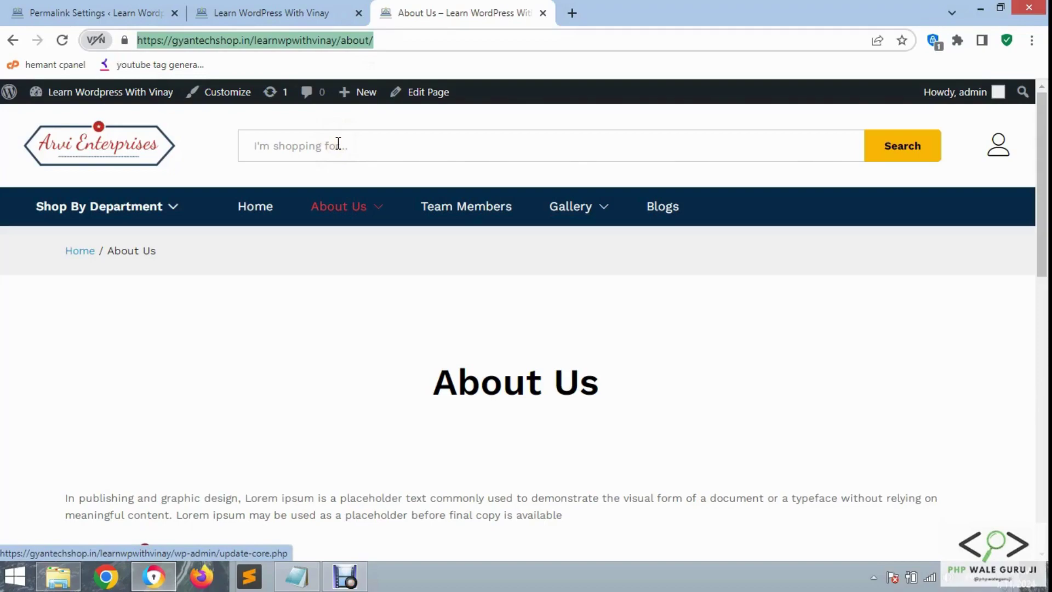
left_click(347, 40)
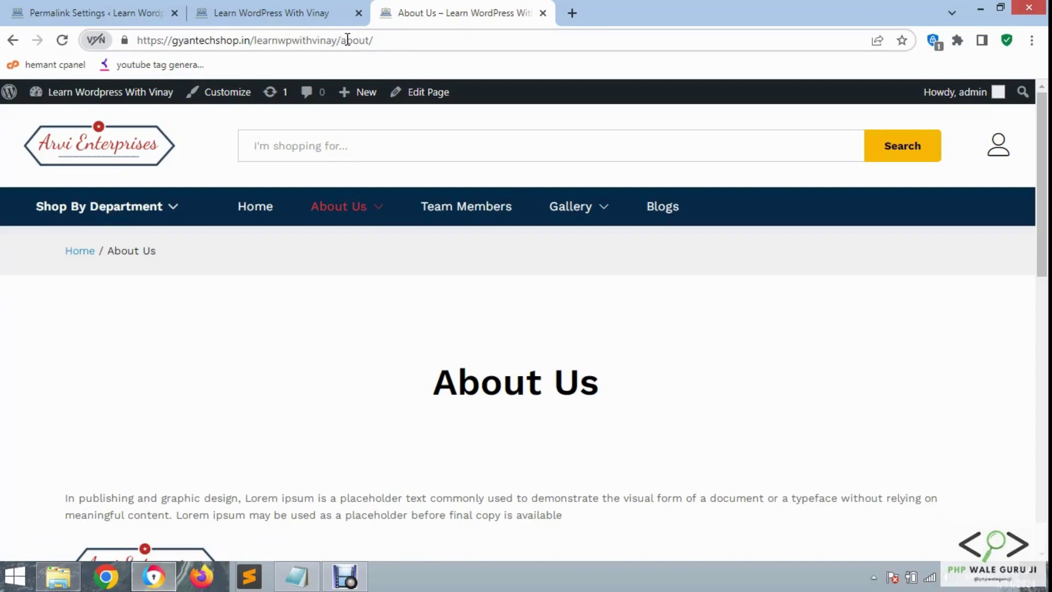
left_click_drag(390, 40, 142, 42)
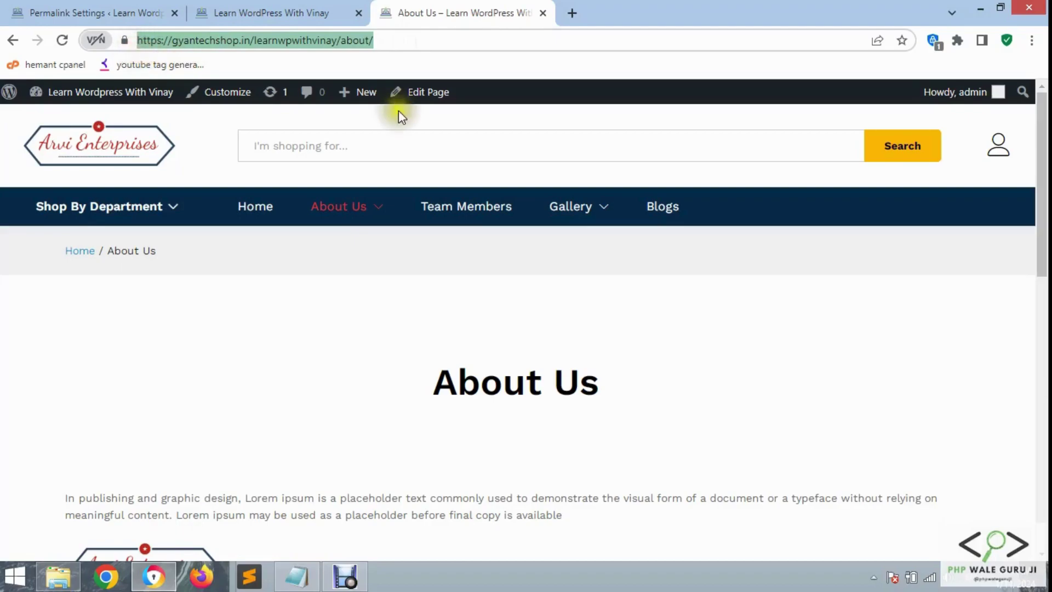
left_click(385, 135)
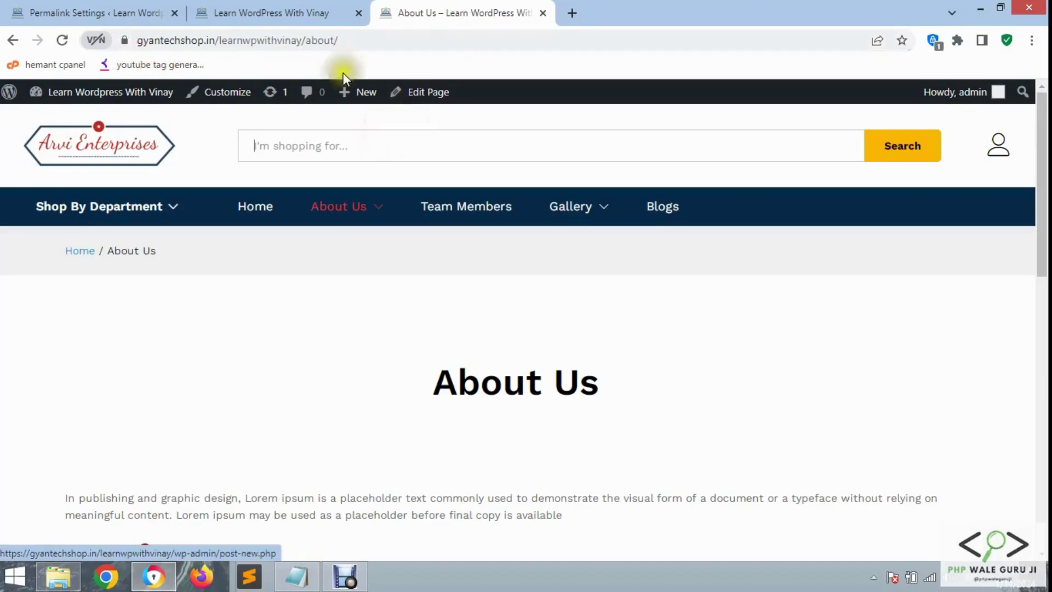
Step: Return to the Permalink Settings page and review the available permalink structure options
left_click(94, 12)
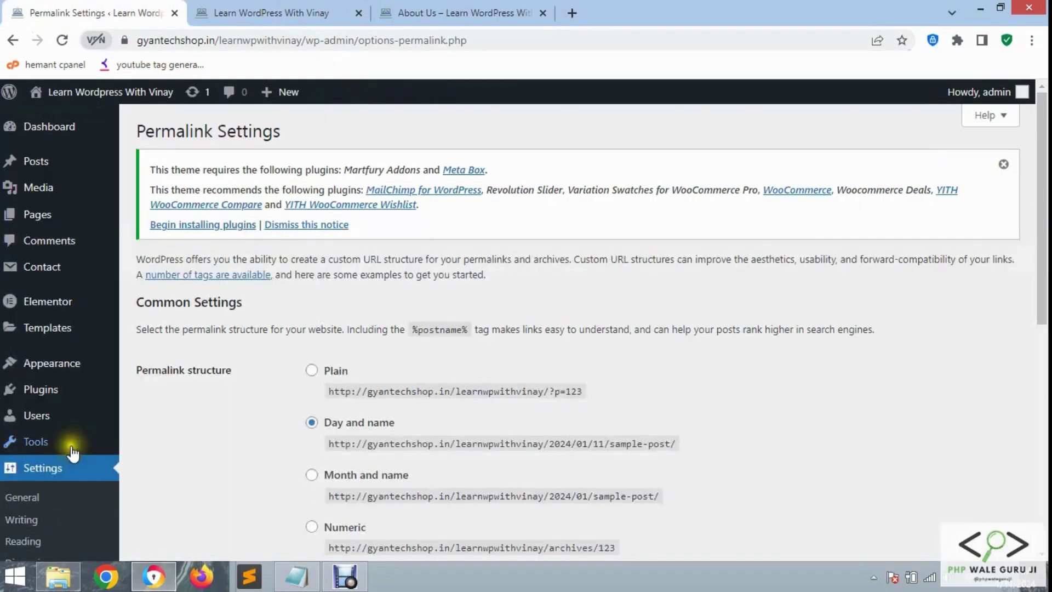
scroll(71, 451, "down", 3)
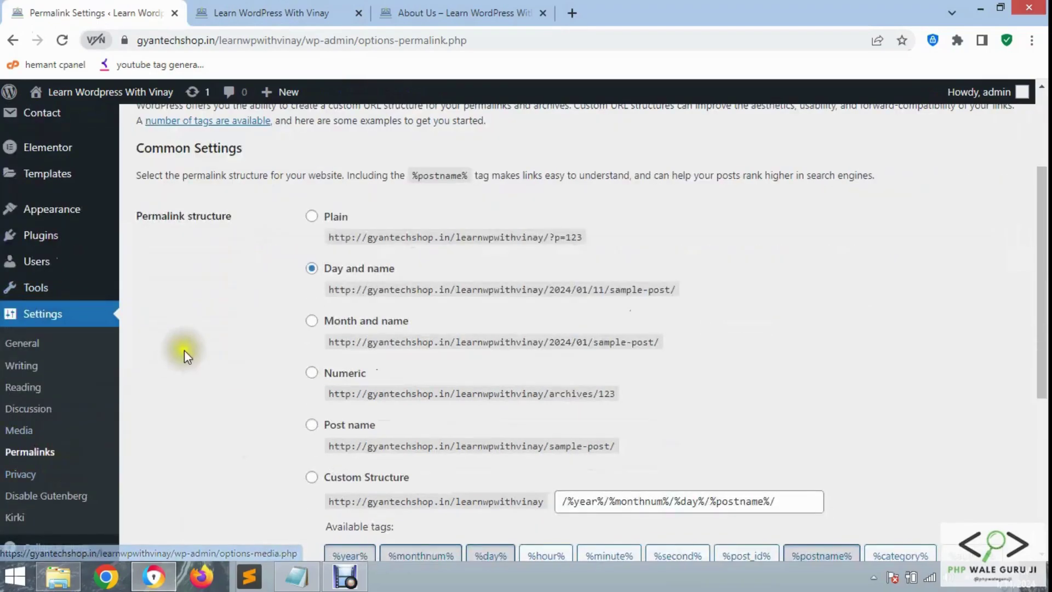
left_click(189, 218)
left_click_drag(189, 218, 196, 217)
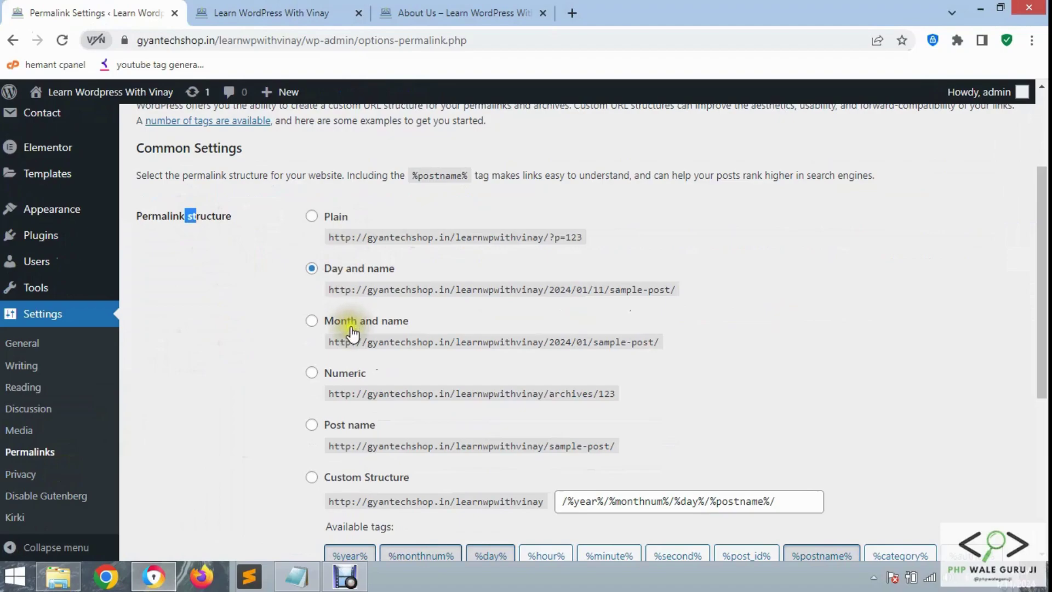
scroll(351, 333, "down", 2)
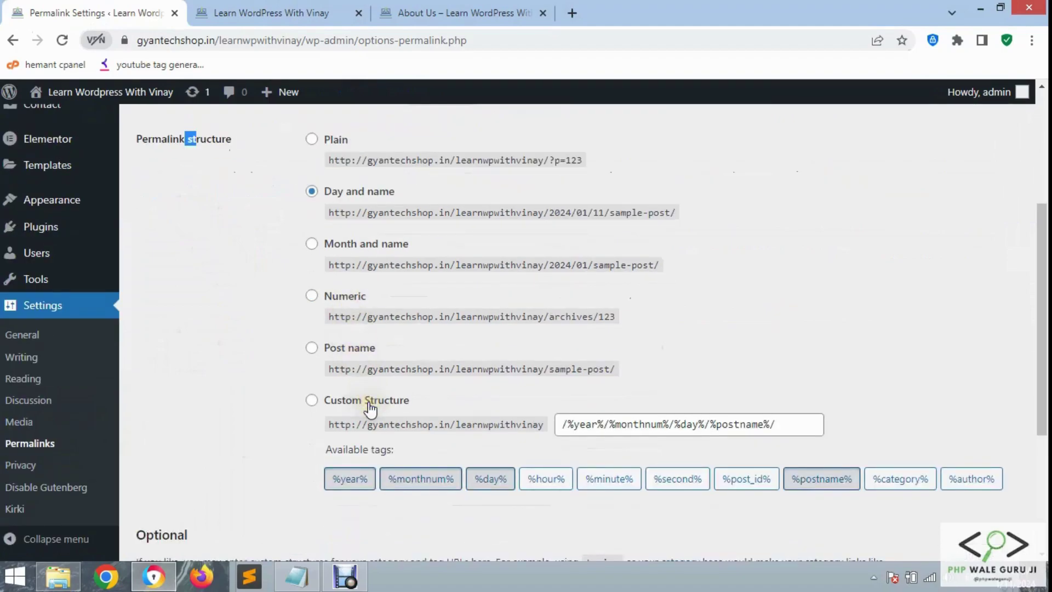
Step: Review the optional category and tag base settings, and examine the example URL of the Plain permalink structure
scroll(322, 462, "down", 5)
left_click(233, 289)
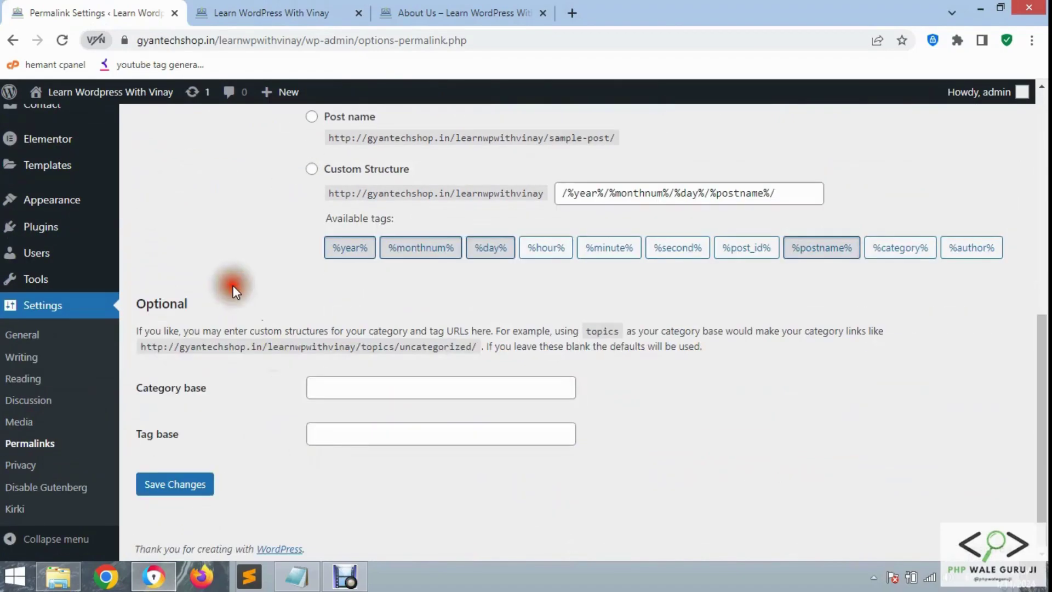
scroll(233, 285, "up", 5)
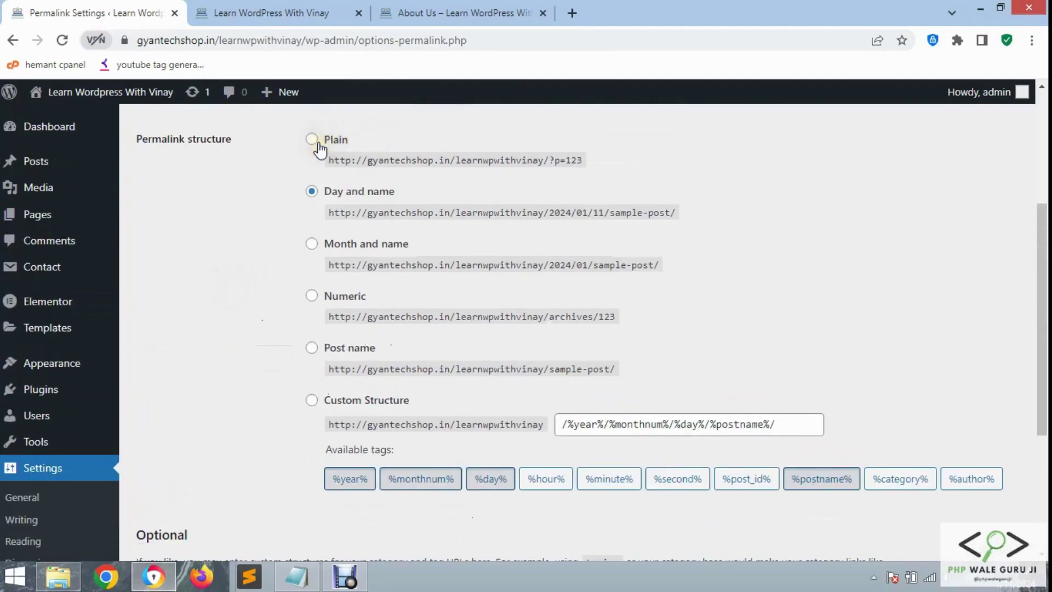
left_click(354, 162)
left_click_drag(353, 162, 626, 167)
left_click(626, 167)
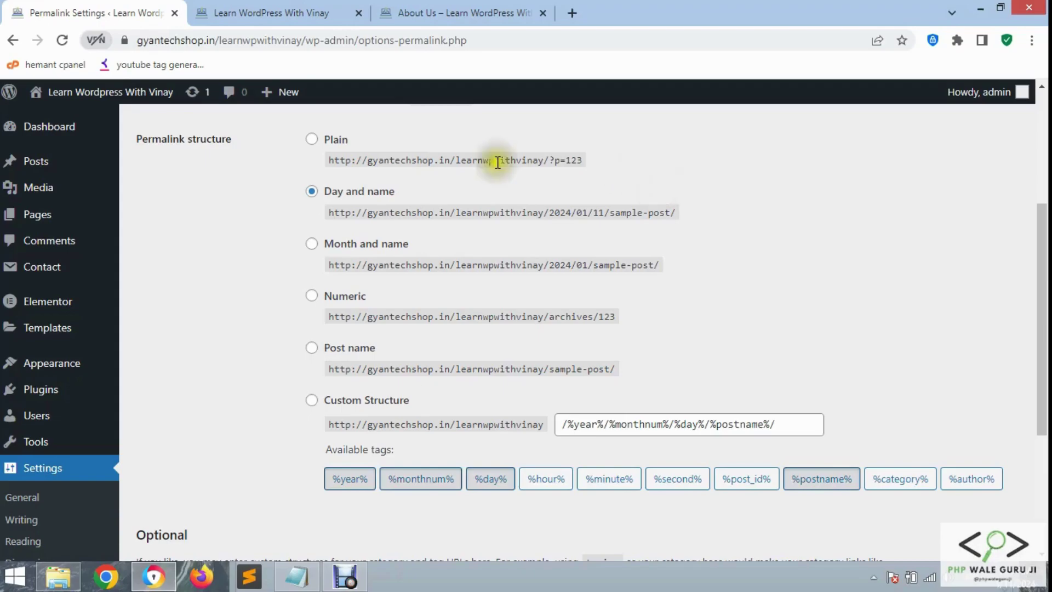
Step: Set the permalink structure to Plain and save the changes
left_click(321, 144)
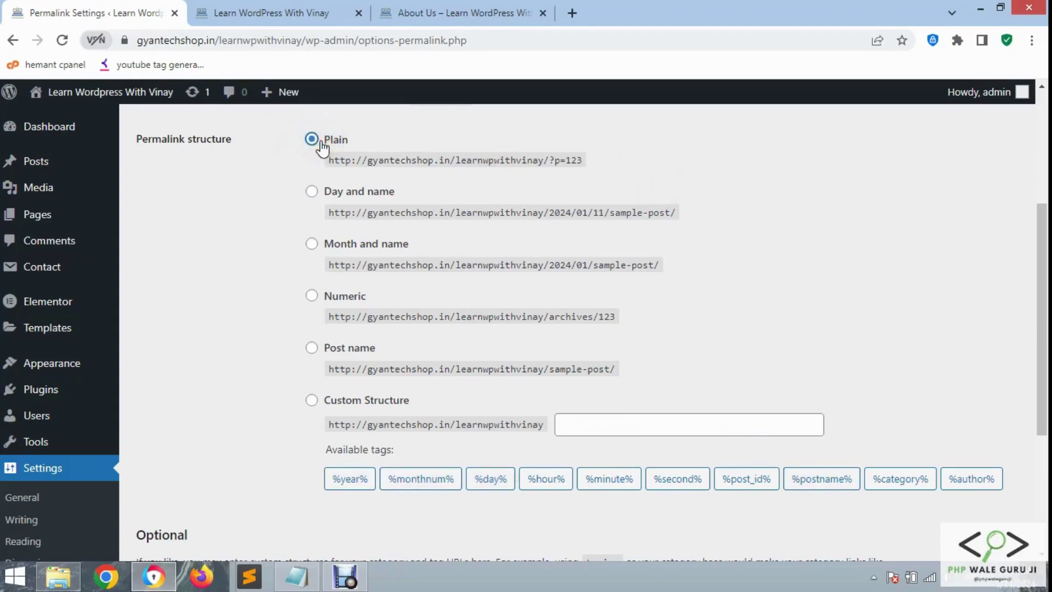
scroll(222, 409, "down", 5)
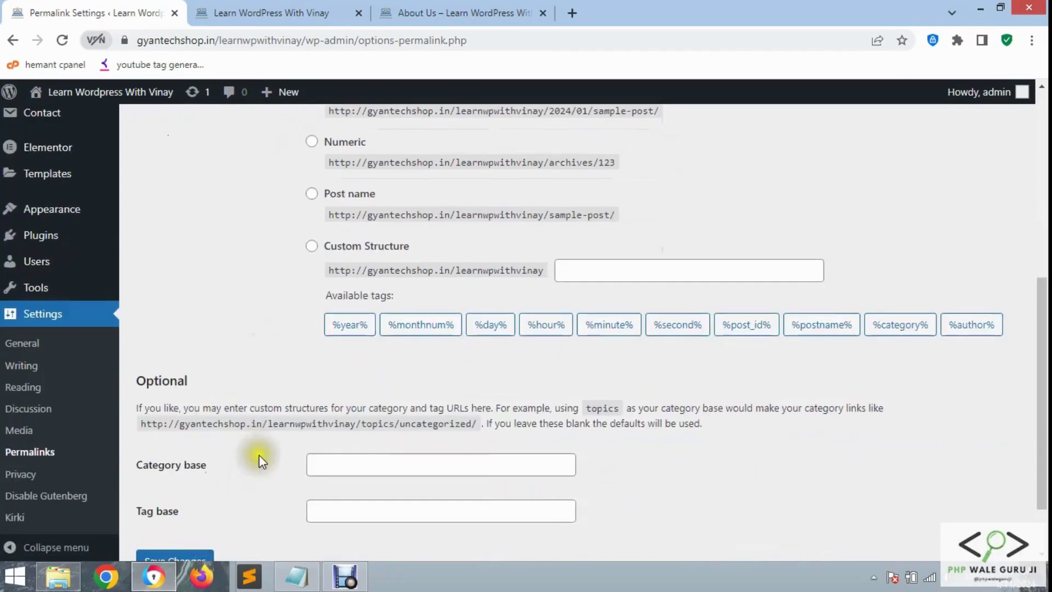
left_click(176, 481)
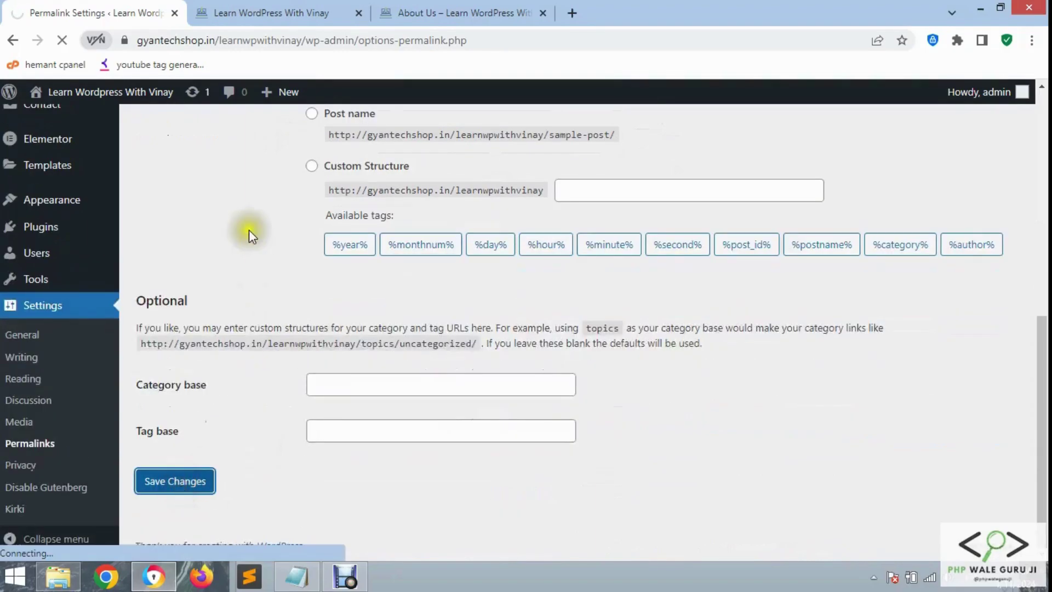
left_click(290, 10)
left_click(114, 11)
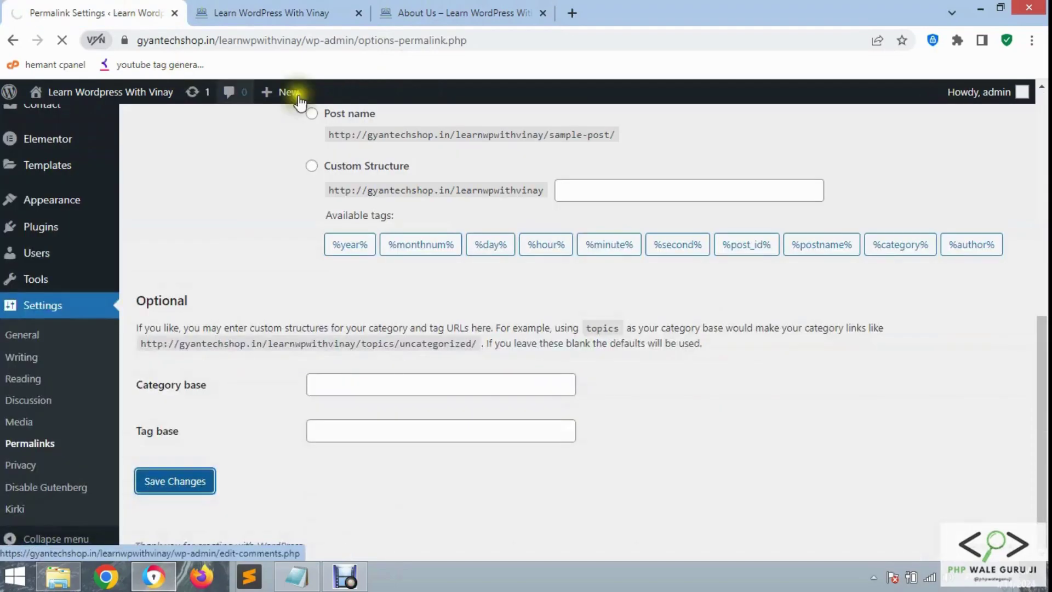
scroll(234, 221, "up", 2)
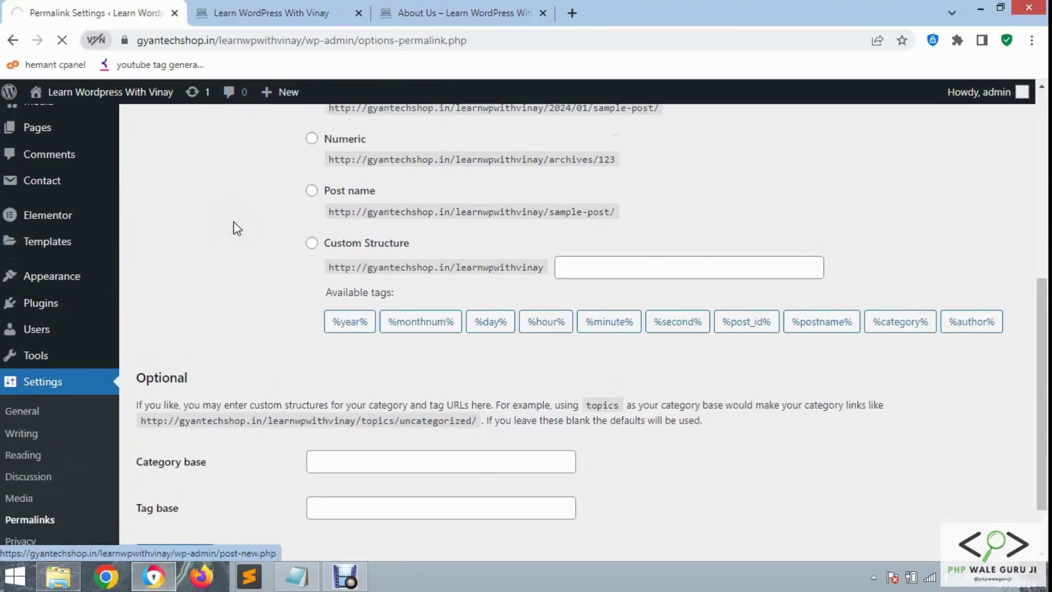
scroll(234, 221, "up", 3)
Step: Check the already open Home and About Us pages, highlighting the slug in the About Us address
left_click(294, 11)
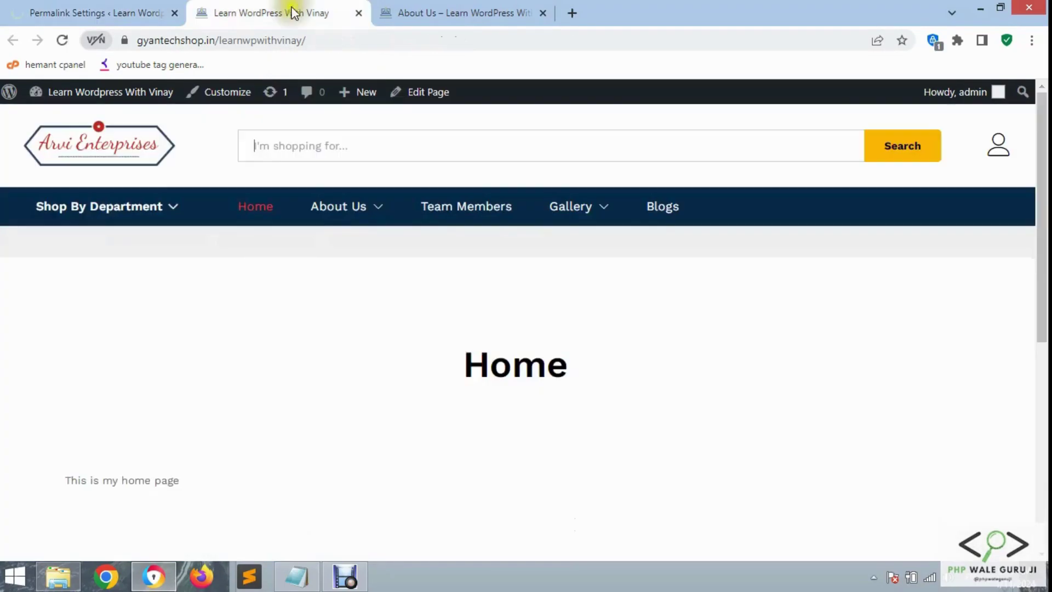
left_click(475, 7)
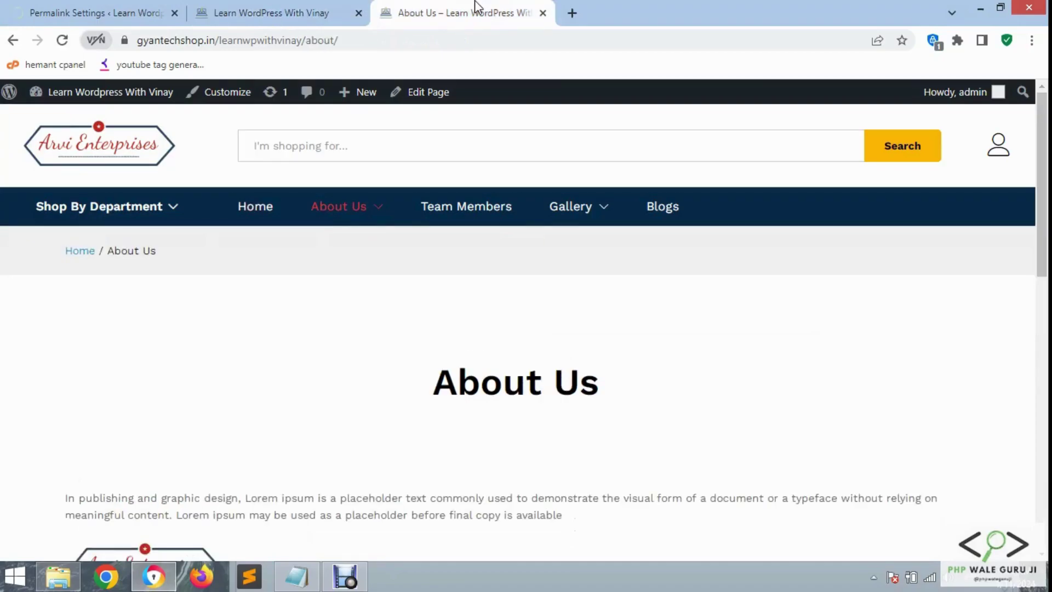
left_click(324, 40)
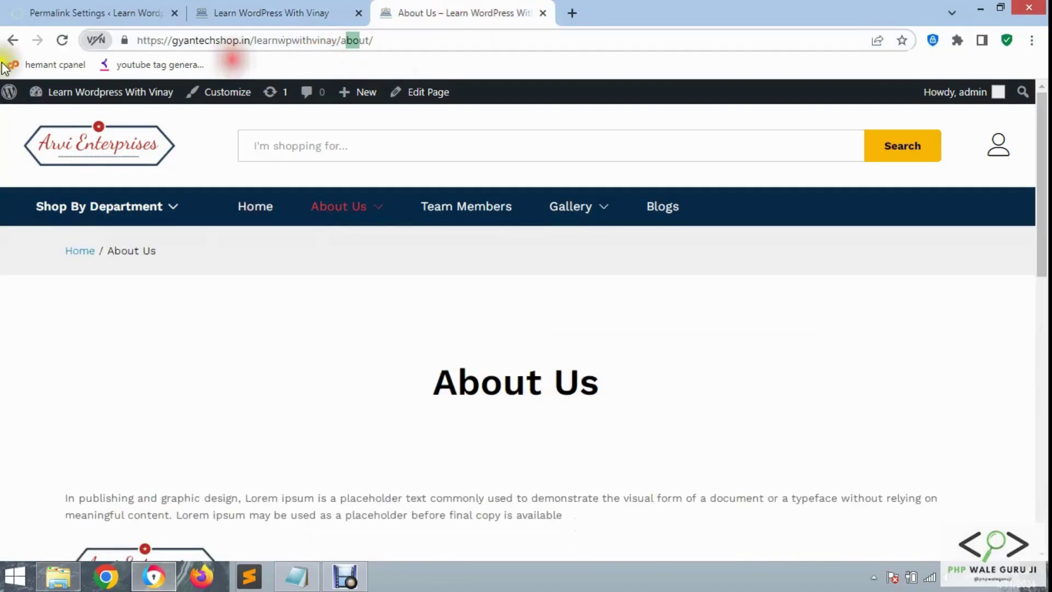
left_click(106, 8)
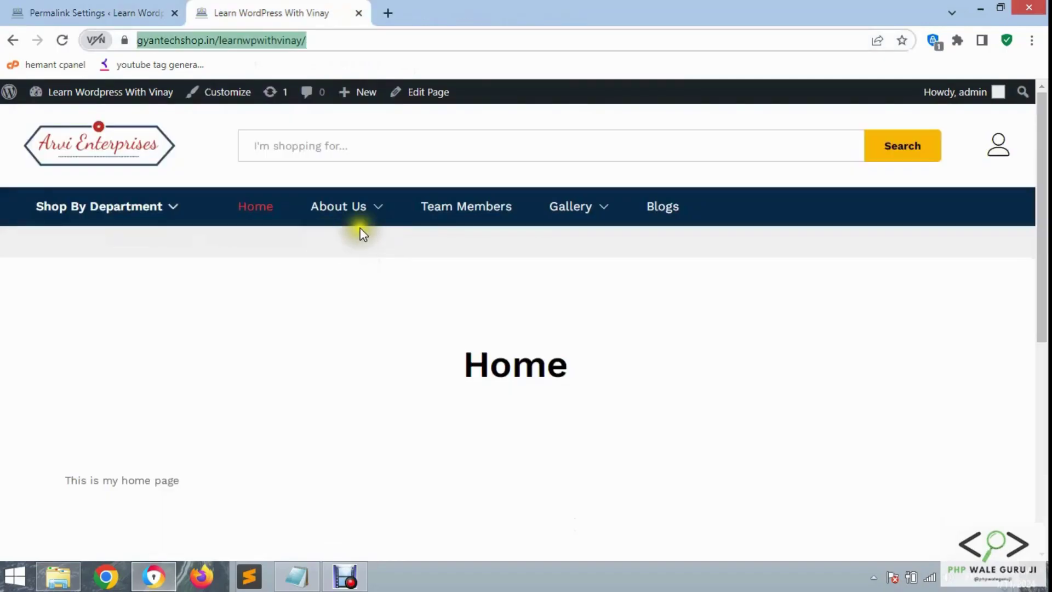
Step: Open About Us from the site's home page in a new tab and highlight the page ID part of its address
mouse_move(348, 213)
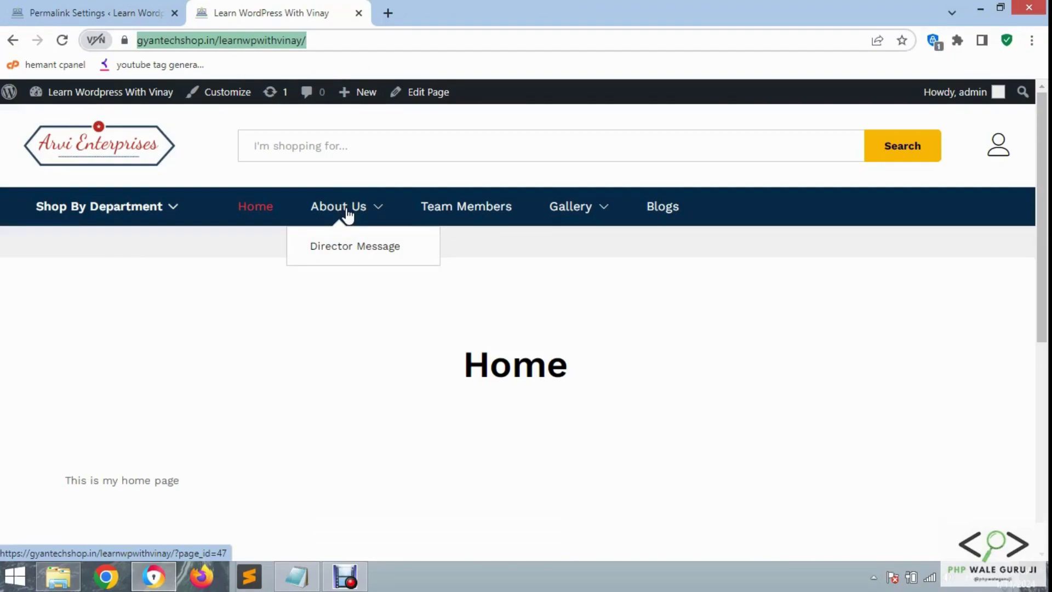
middle_click(347, 215)
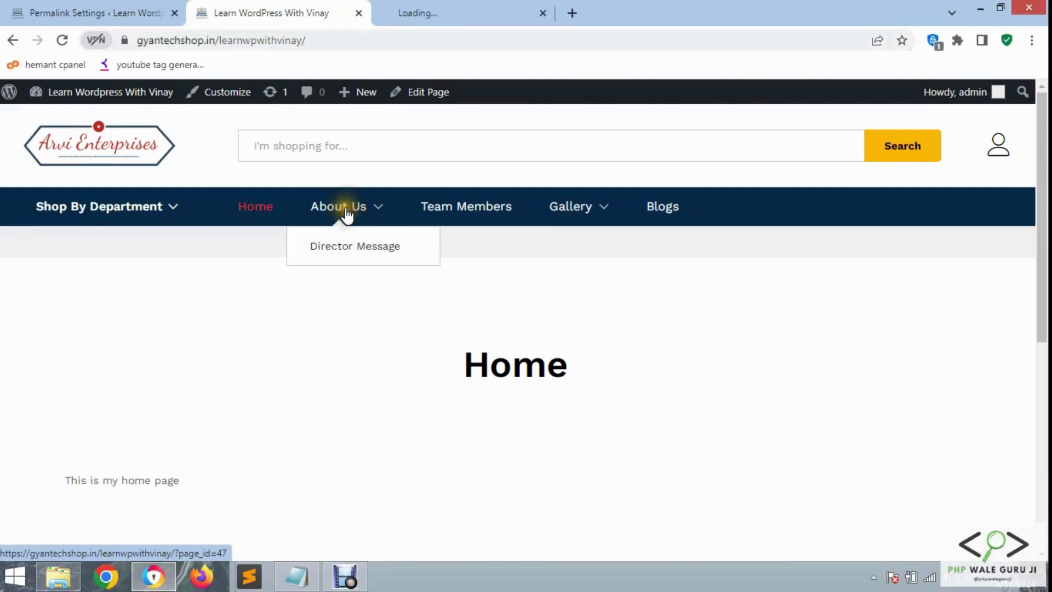
left_click(403, 12)
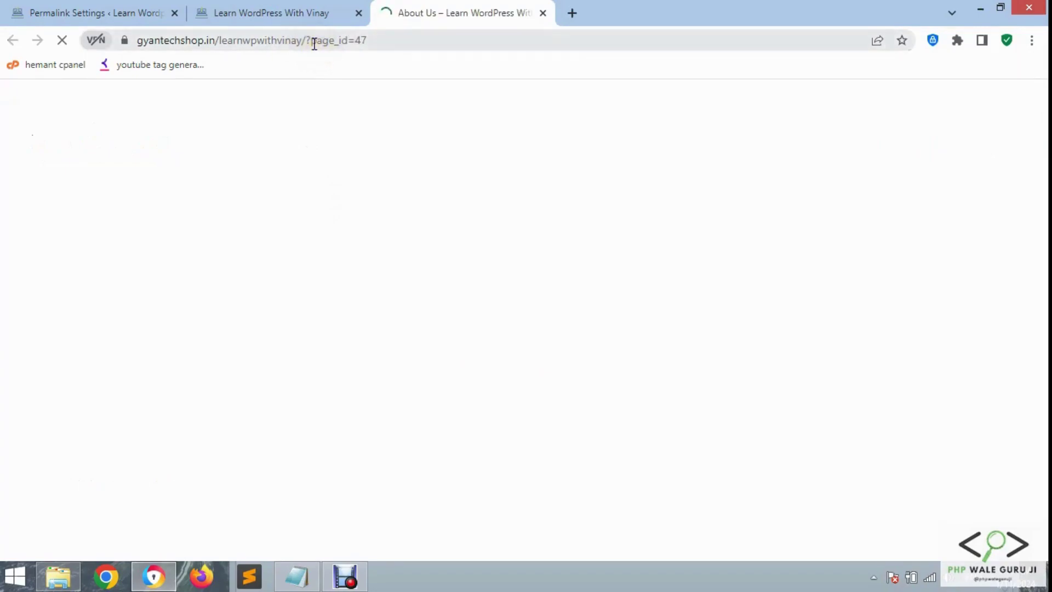
left_click(315, 43)
left_click_drag(316, 43, 349, 46)
left_click(394, 40)
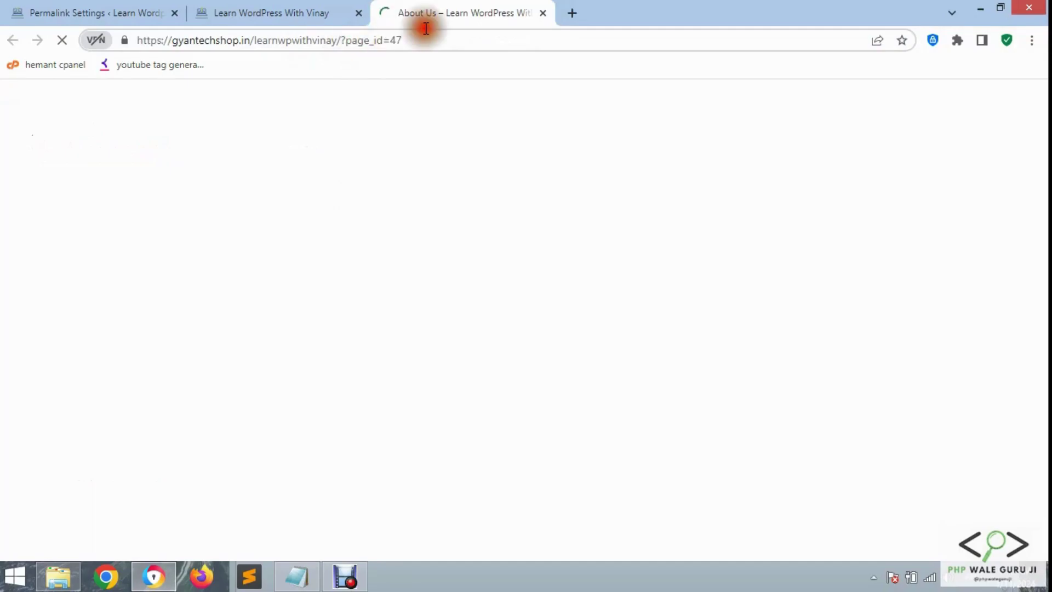
left_click_drag(418, 42, 352, 36)
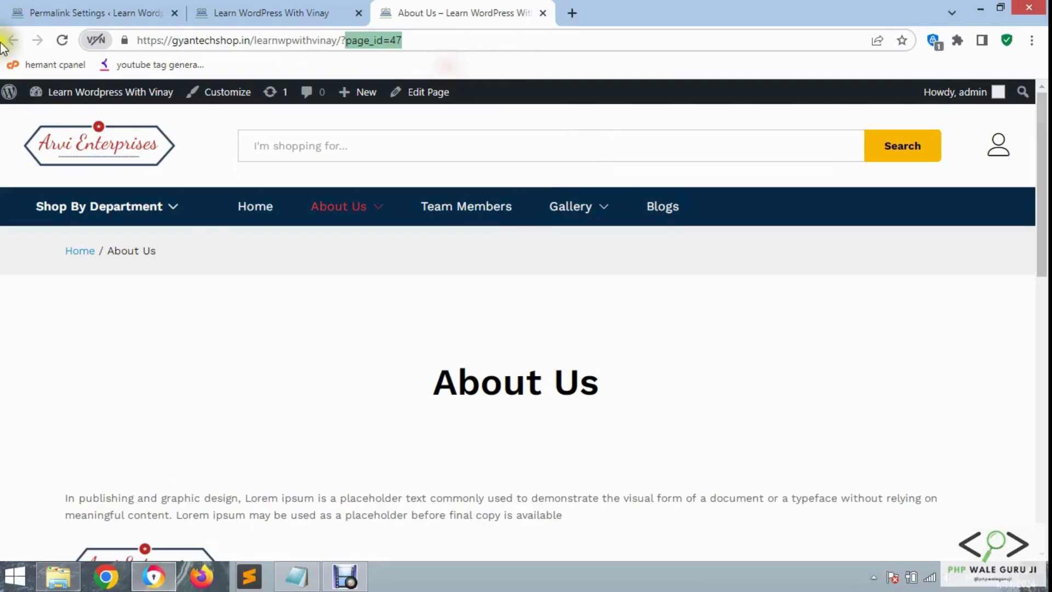
Step: In the Permalink Settings, select the Day and name structure and highlight the domain, date and post name parts of its example URL
left_click(30, 7)
left_click(313, 425)
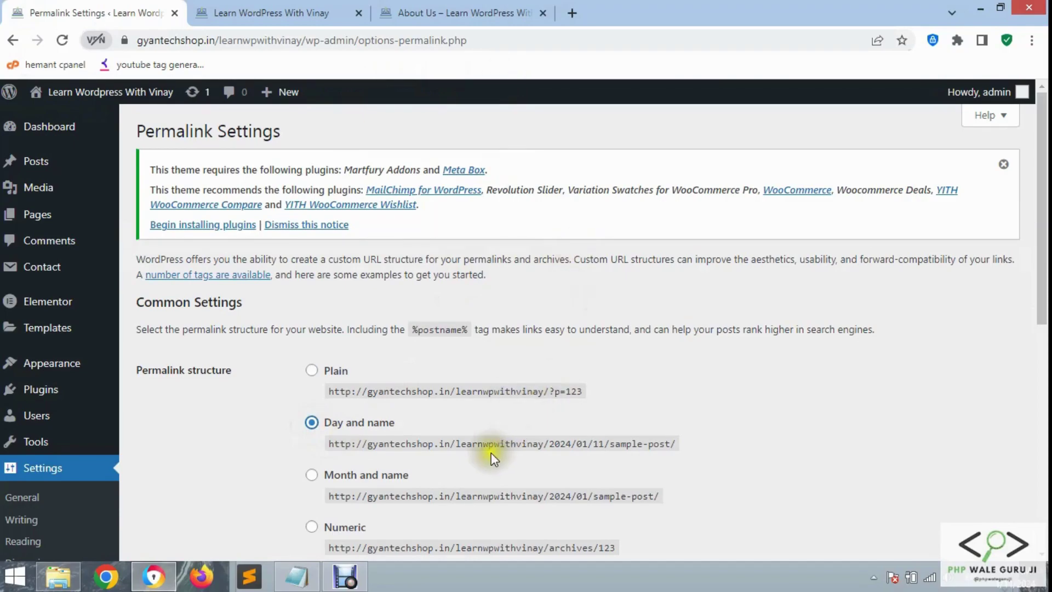
left_click_drag(549, 445, 377, 438)
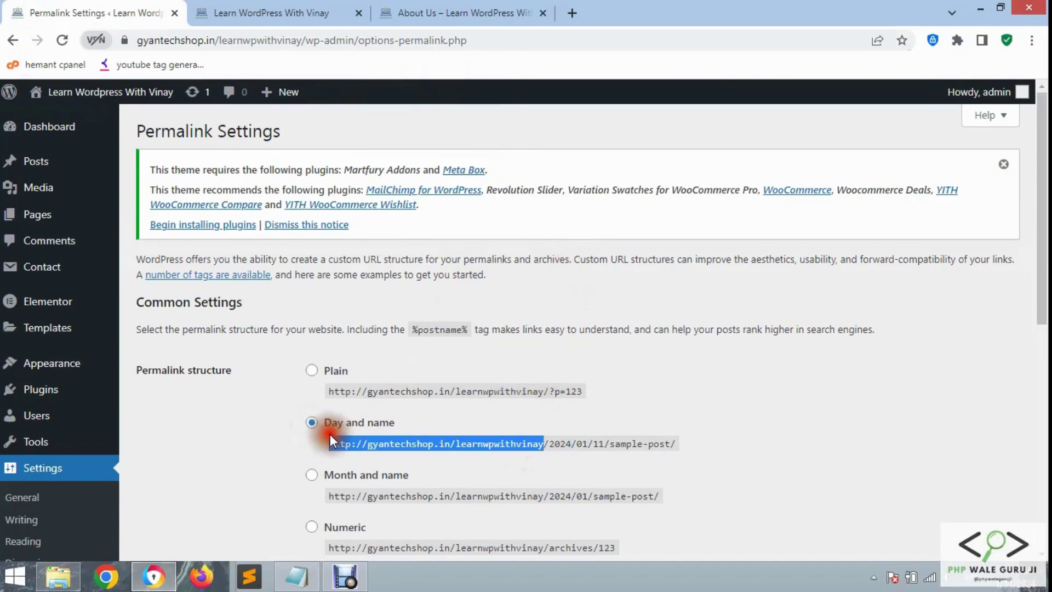
left_click(559, 443)
left_click_drag(559, 443, 604, 447)
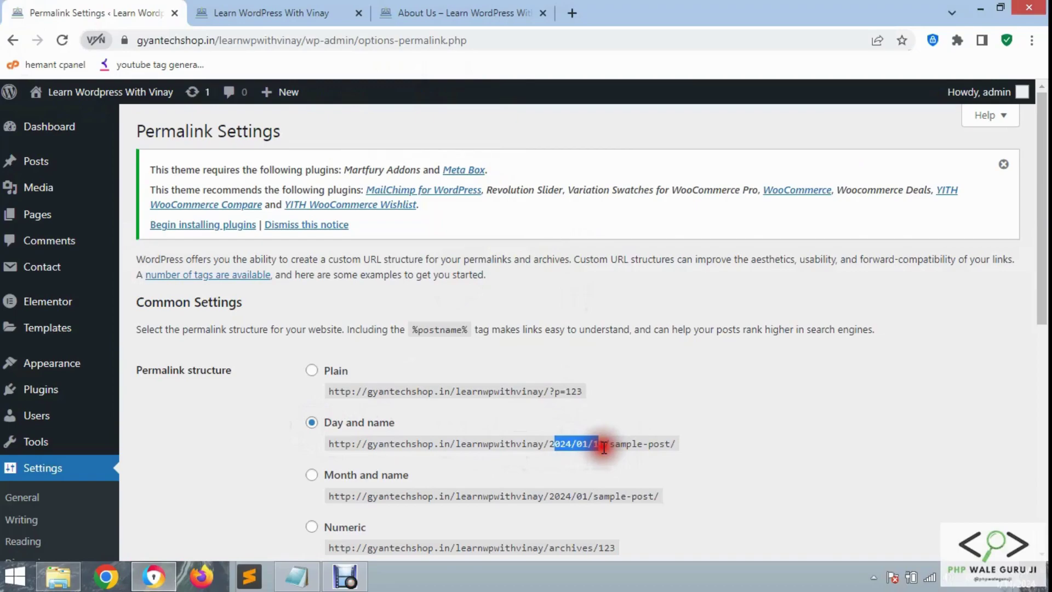
left_click_drag(611, 441, 668, 445)
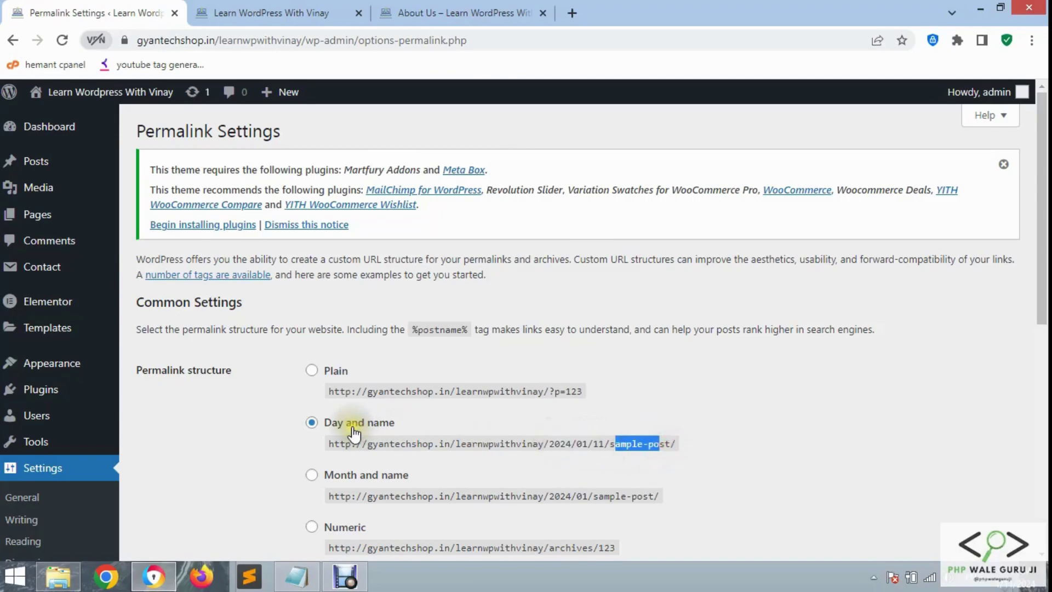
left_click_drag(550, 443, 608, 447)
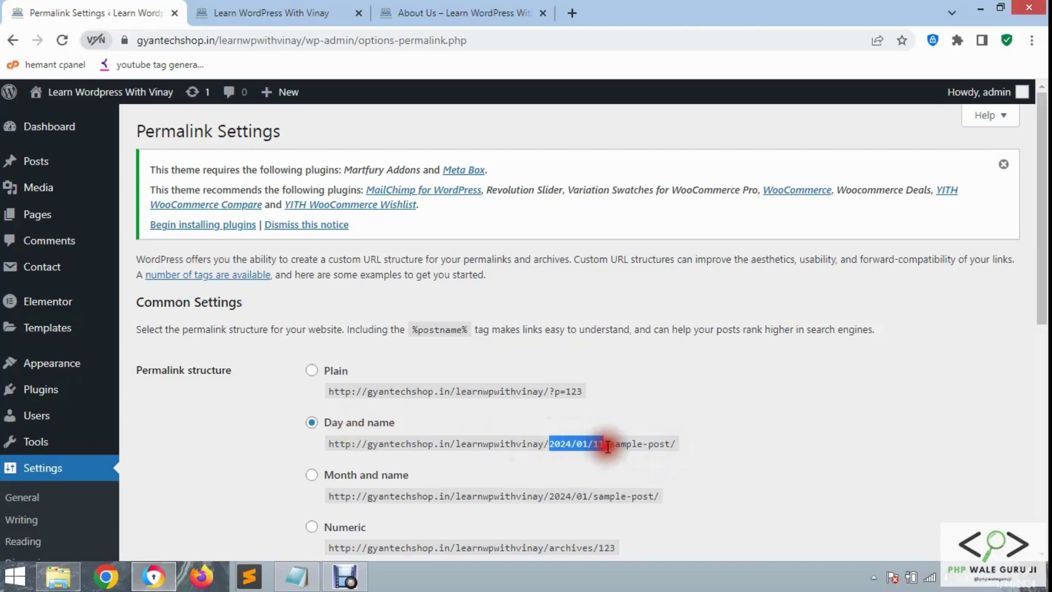
left_click_drag(621, 444, 670, 444)
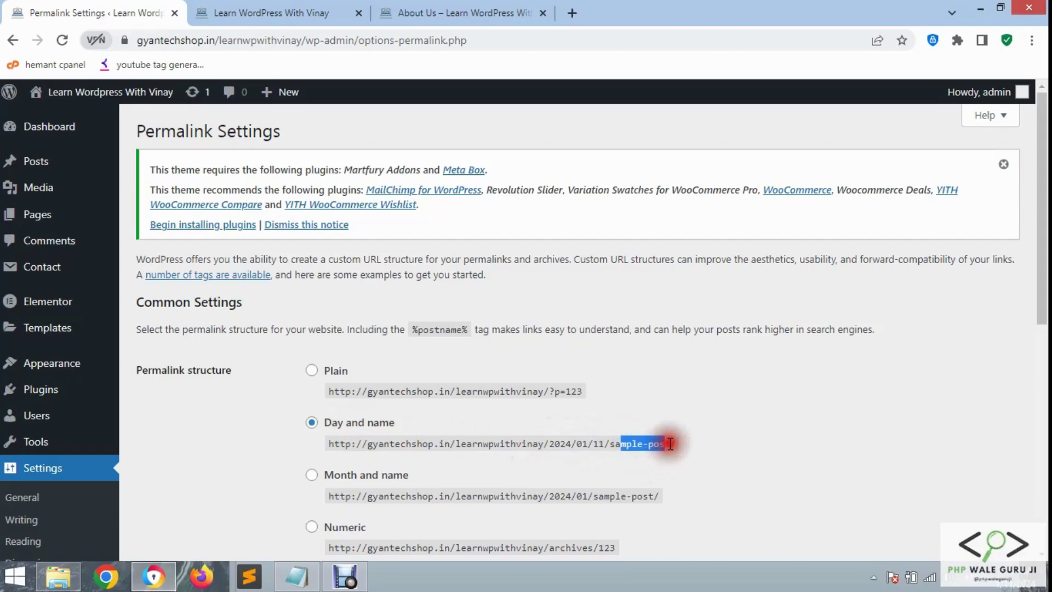
double_click(668, 444)
Step: Select the Month and name structure and highlight the year and post name in its example URL
scroll(669, 444, "down", 1)
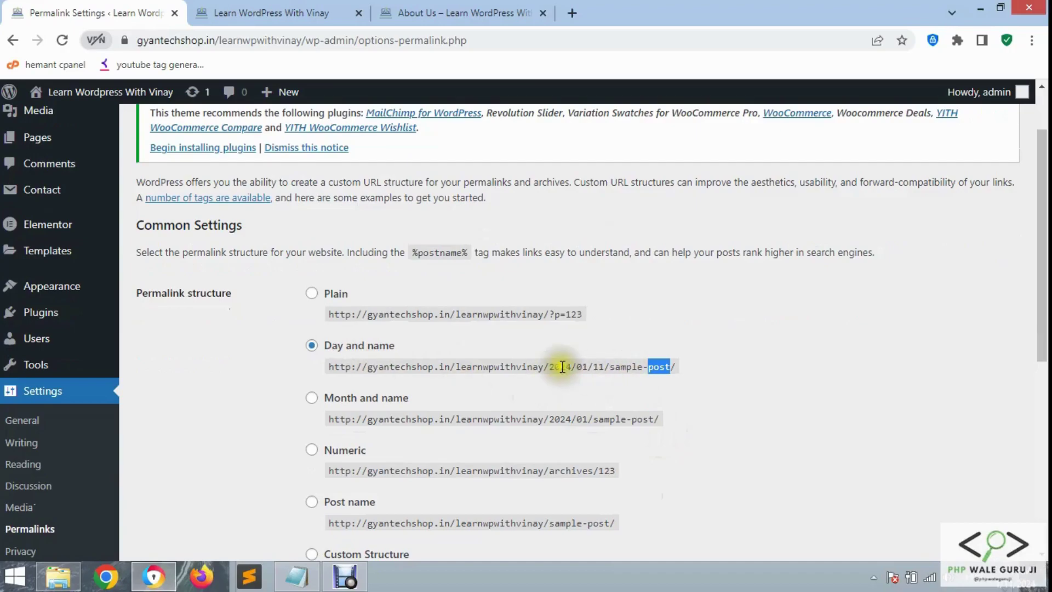
left_click(312, 397)
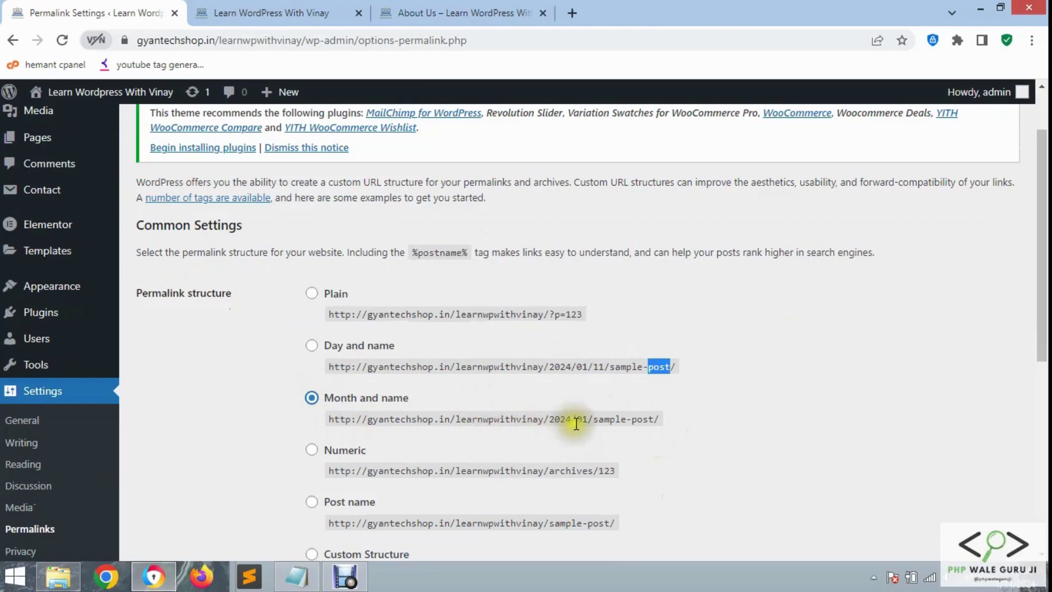
double_click(559, 419)
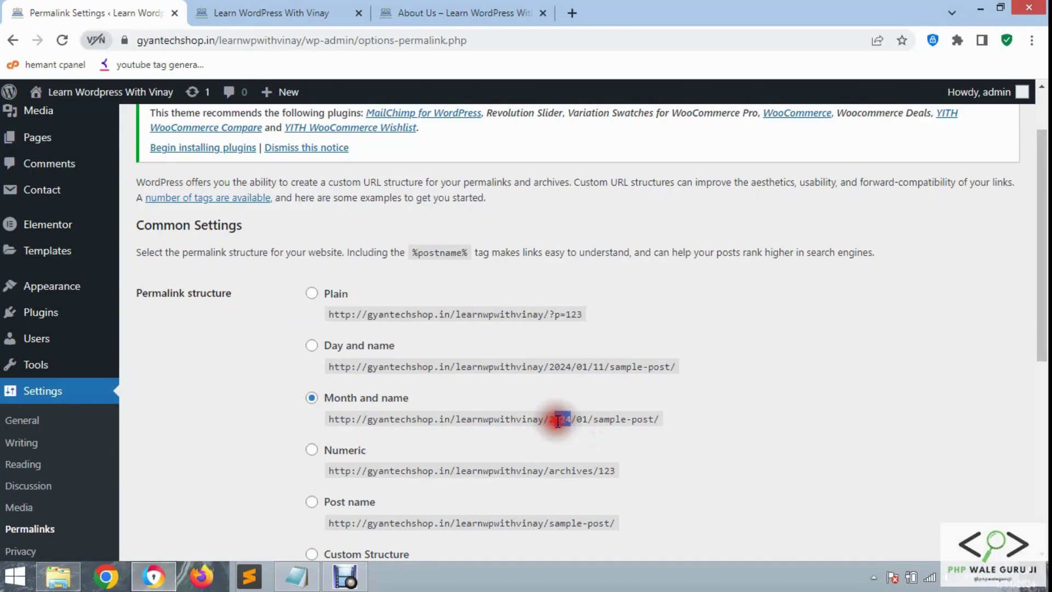
left_click_drag(610, 419, 656, 419)
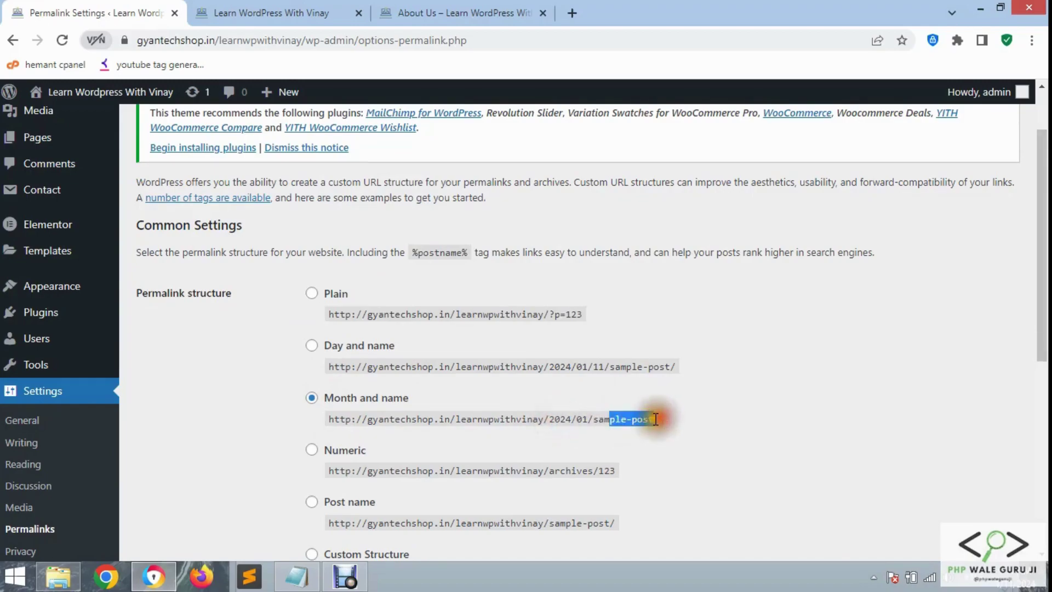
Step: Select the Numeric structure and highlight the "archives" and number parts of its example URL
left_click(312, 450)
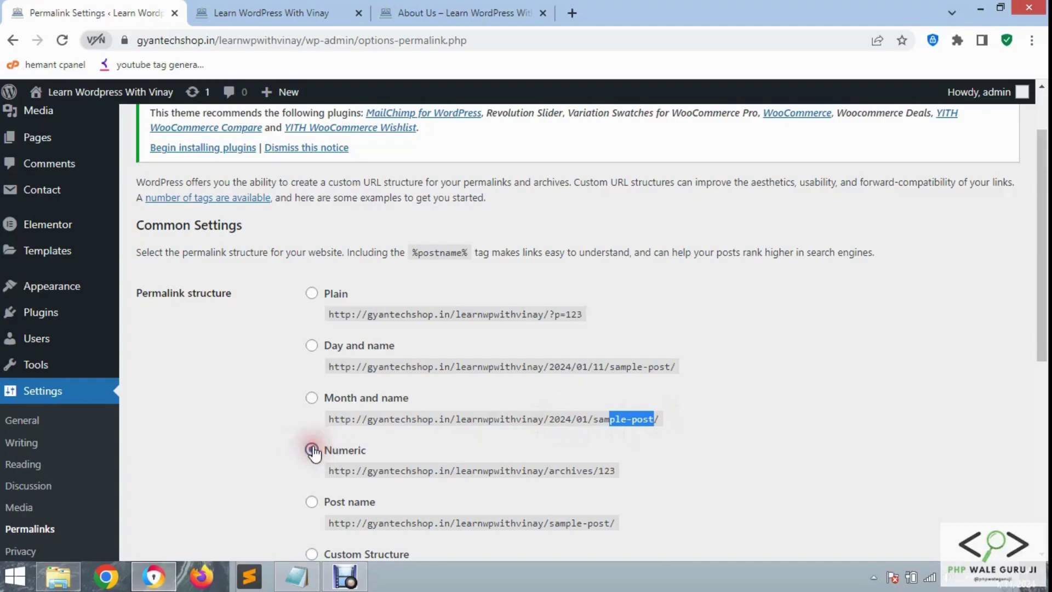
left_click_drag(600, 472, 553, 472)
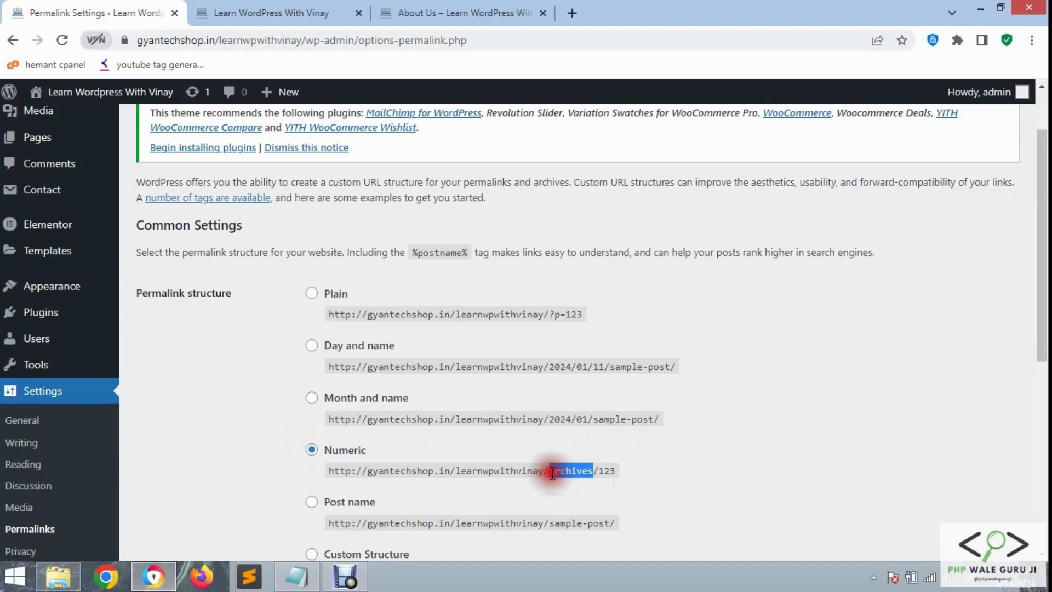
left_click_drag(623, 471, 605, 471)
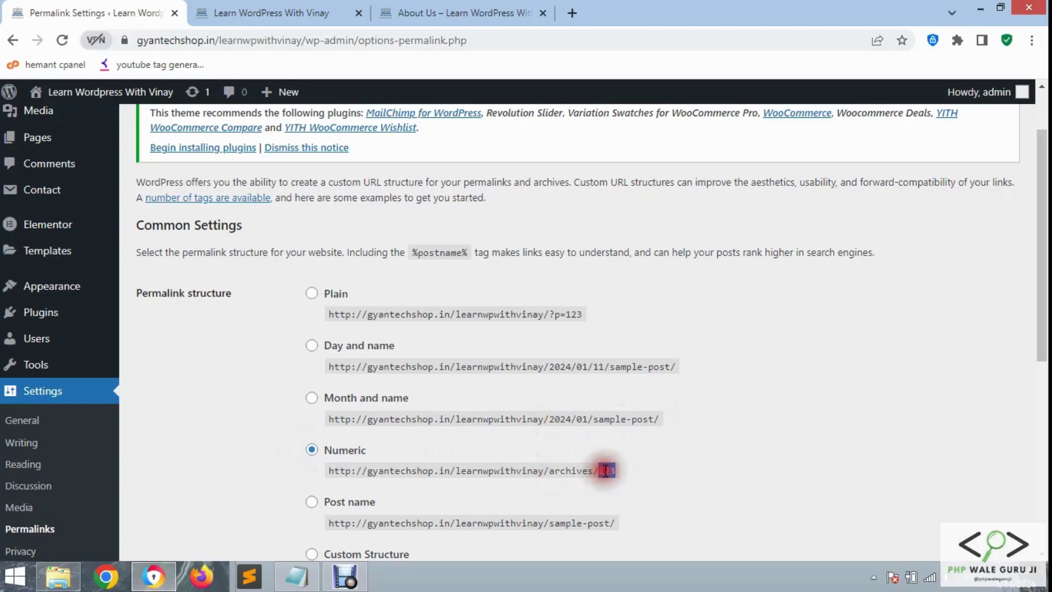
Step: Select the Post name permalink structure and highlight the "sample-post" part and the full URL of its example
scroll(602, 470, "down", 1)
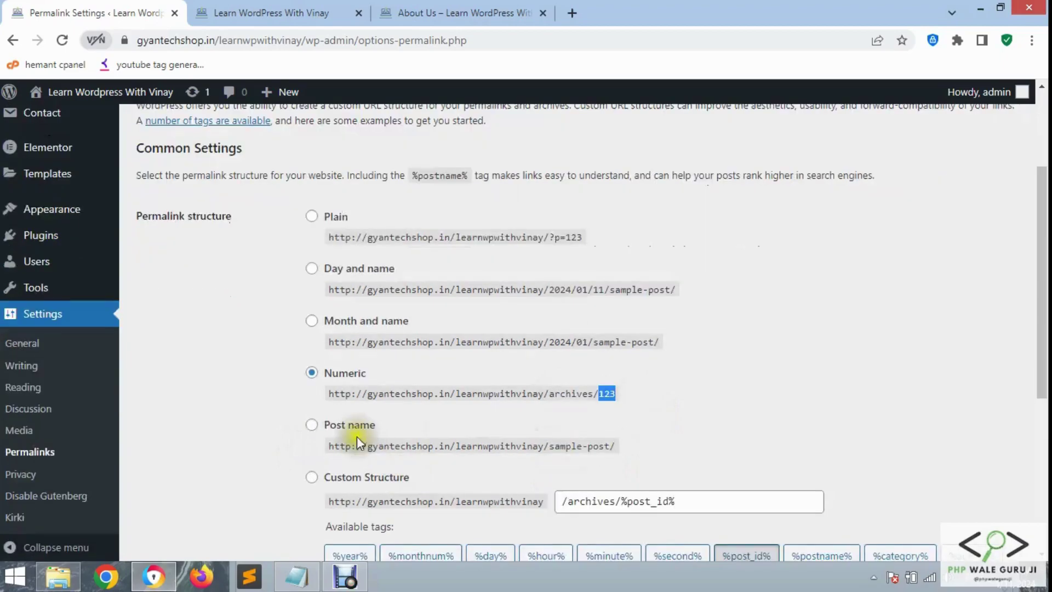
left_click(312, 426)
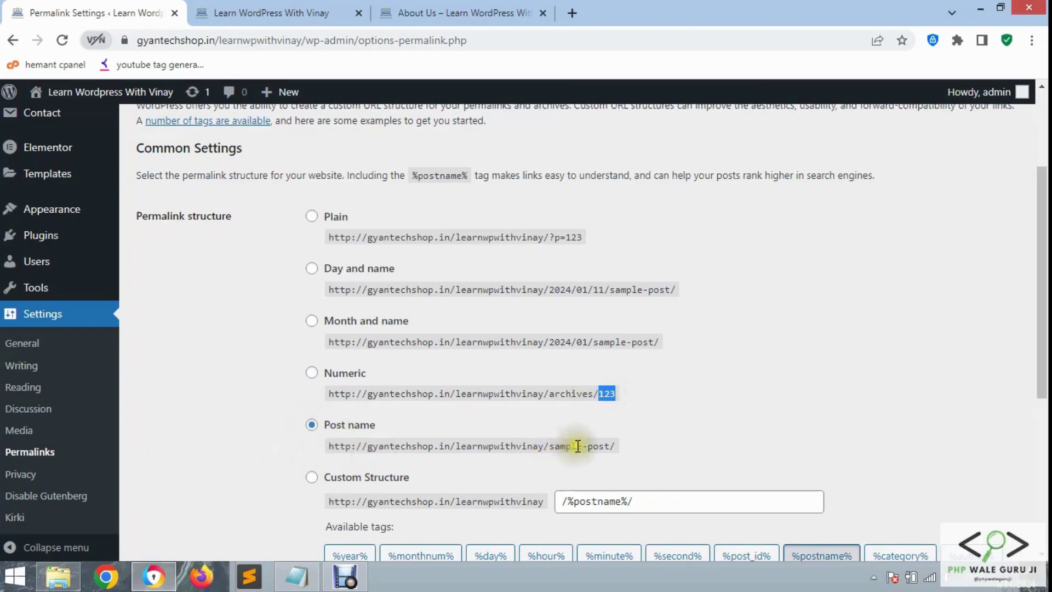
left_click(555, 446)
left_click_drag(554, 446, 608, 447)
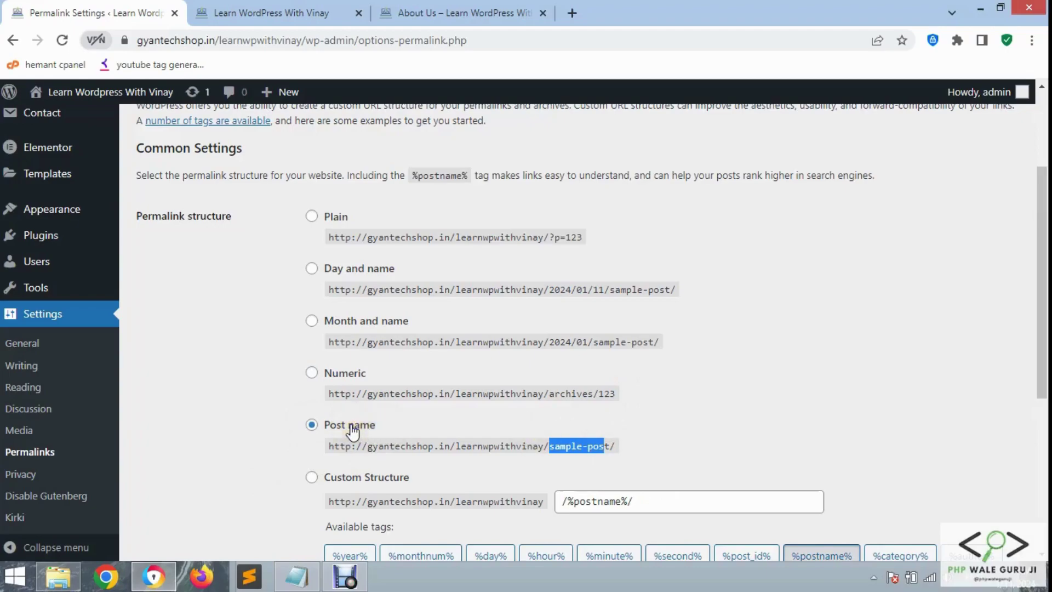
left_click(231, 443)
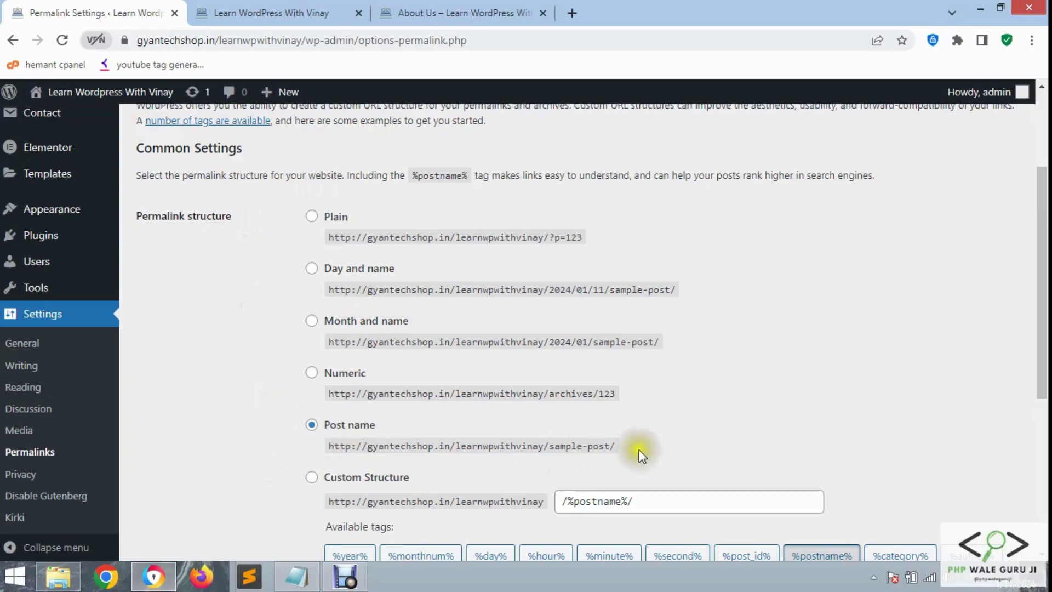
left_click_drag(619, 444, 317, 431)
left_click(260, 445)
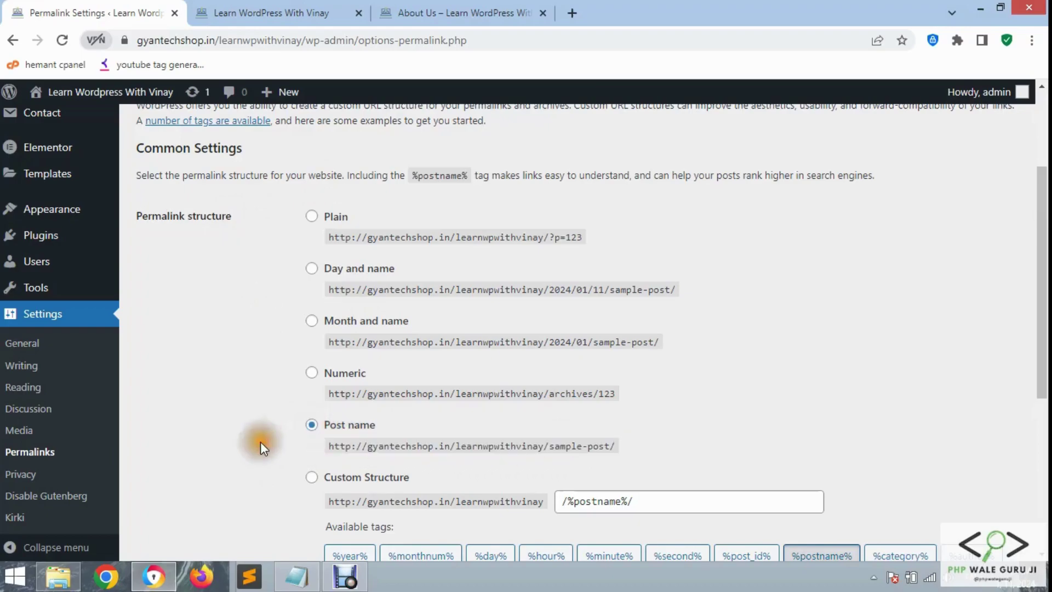
Step: Select the Custom Structure option and append the %year% tag after /%postname%/ in its structure
scroll(263, 447, "down", 1)
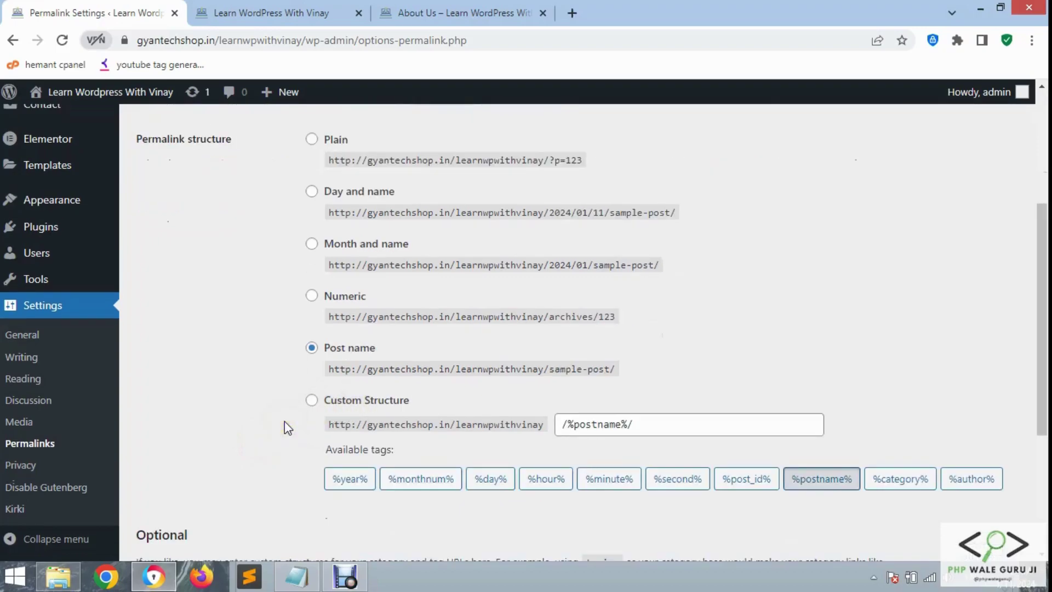
left_click(312, 400)
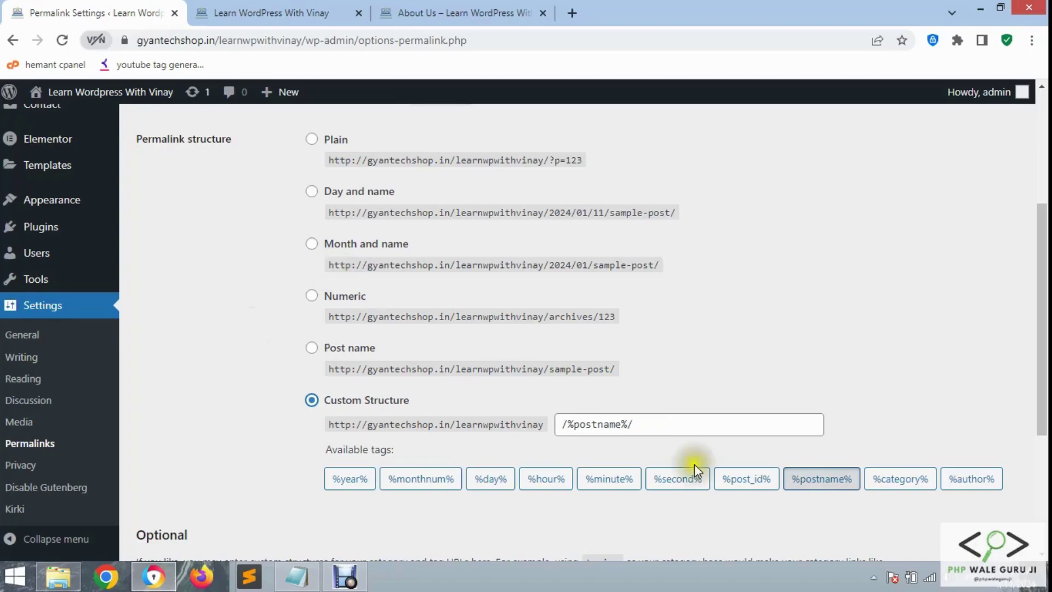
left_click(648, 425)
left_click(376, 488)
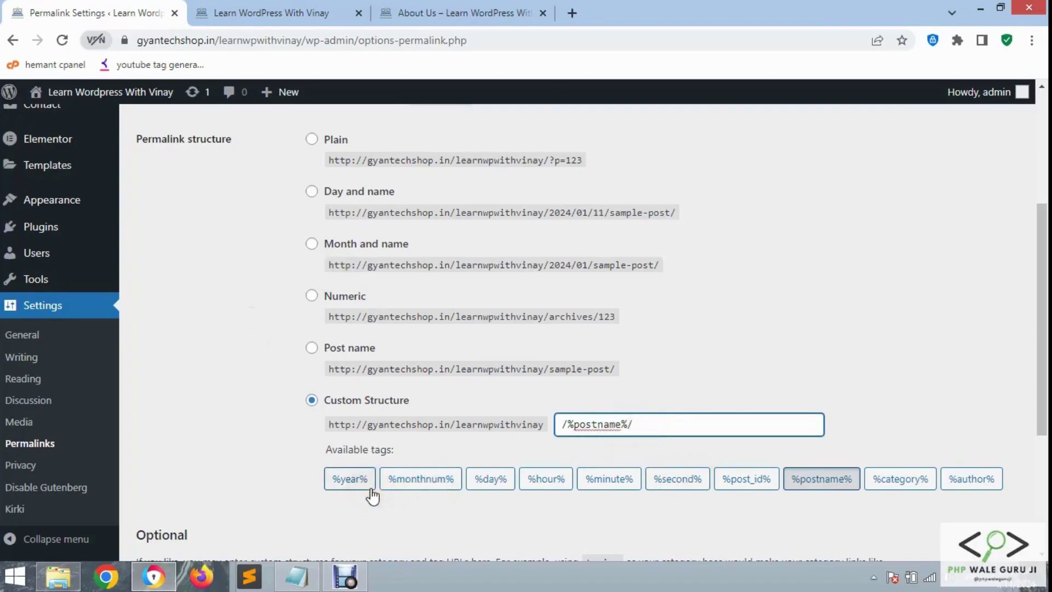
left_click(369, 492)
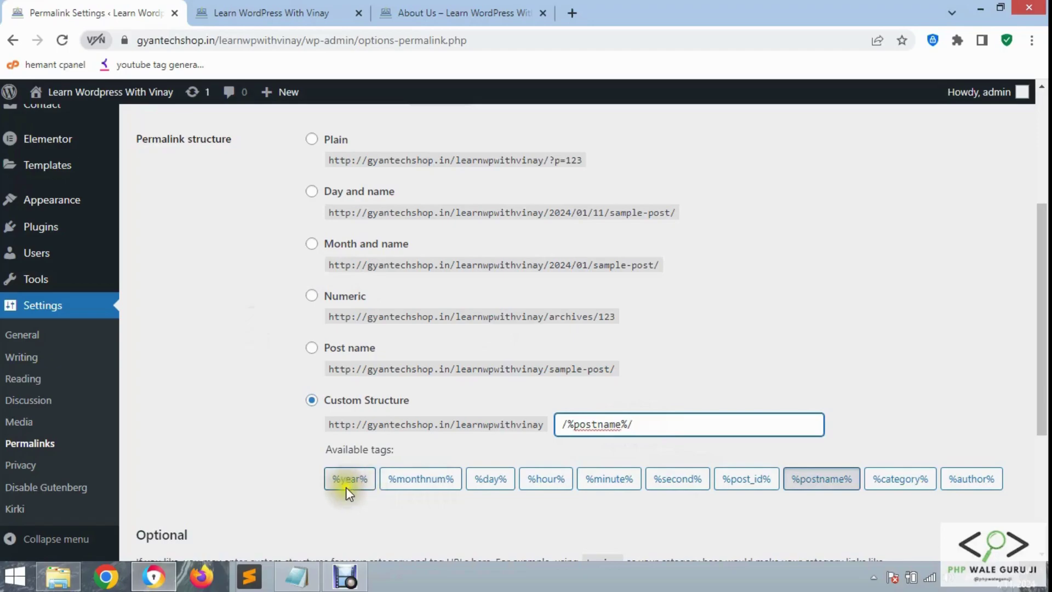
left_click(351, 495)
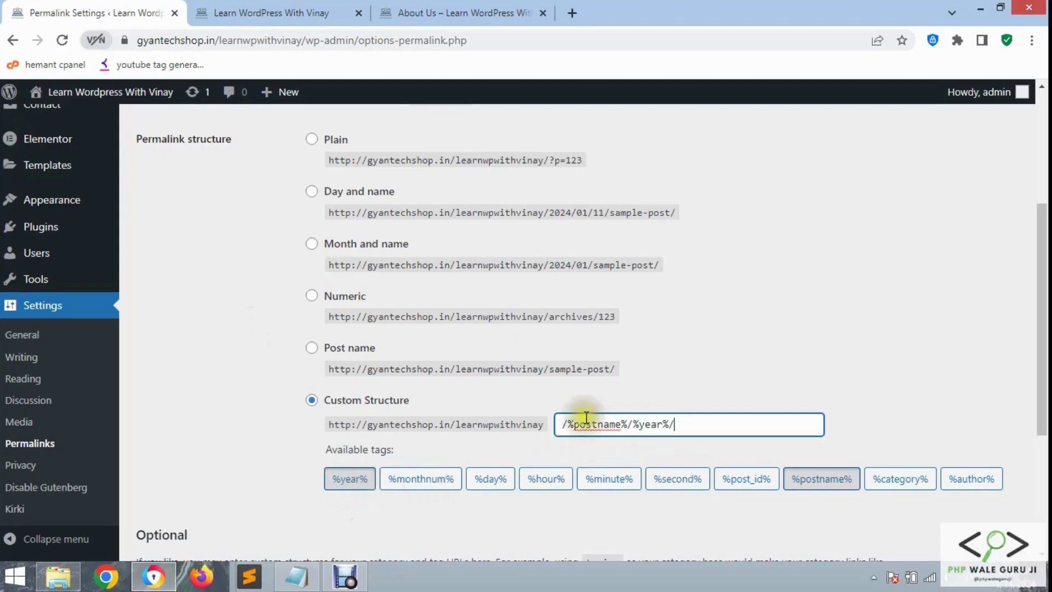
Step: Replace the year tag in the custom structure with %monthnum% and append the %author% tag
left_click_drag(676, 425, 625, 425)
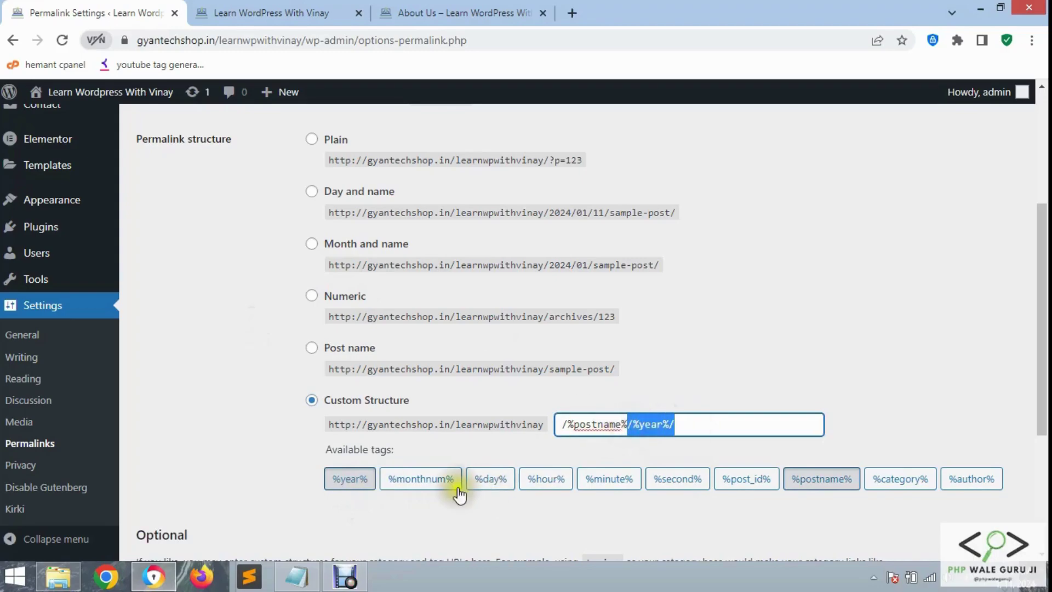
left_click(442, 483)
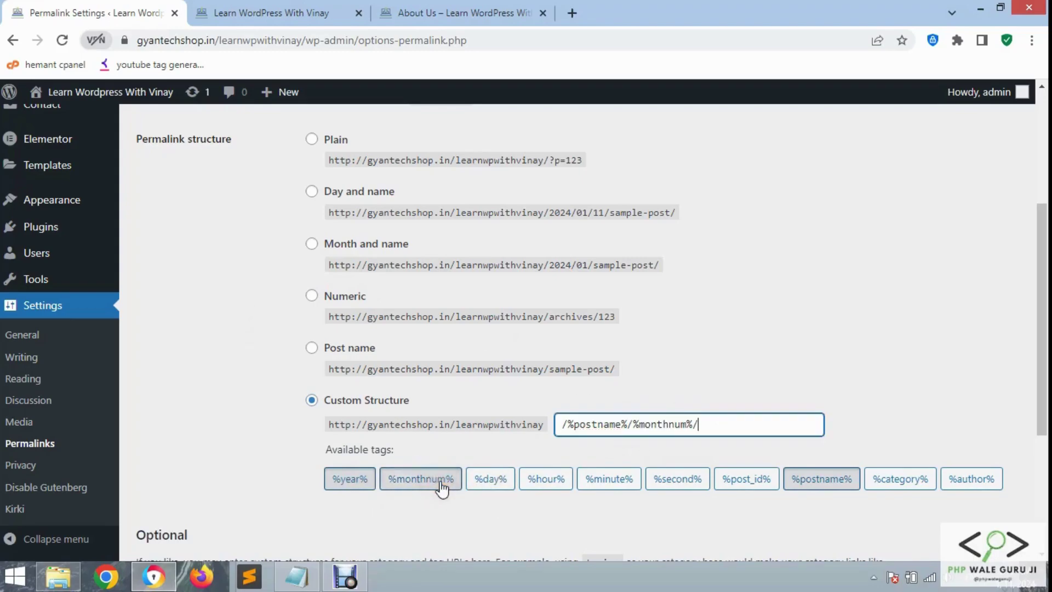
left_click(972, 482)
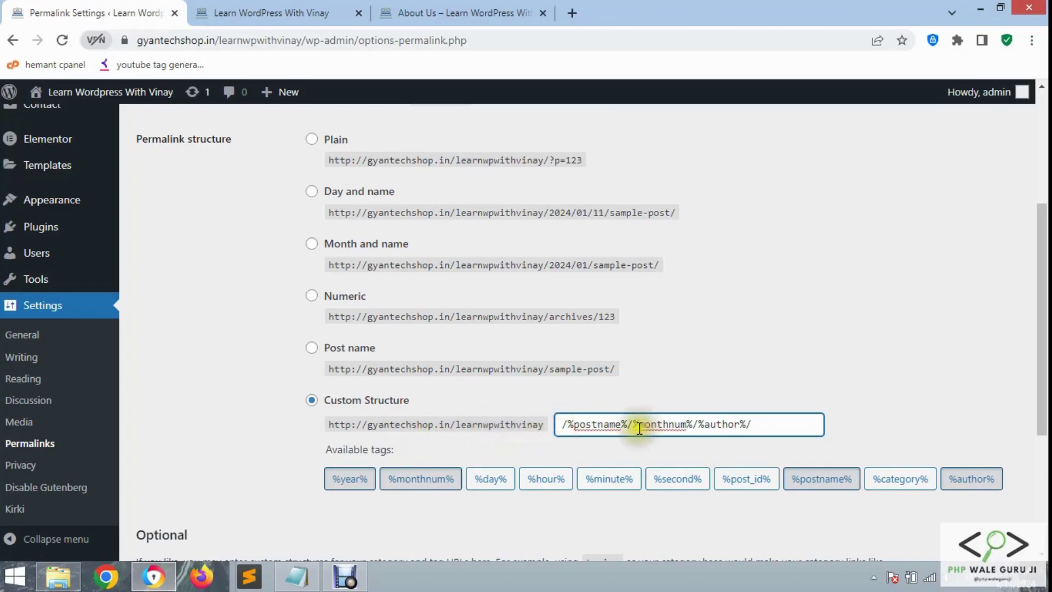
Step: Highlight the postname, monthnum and author parts of the custom structure and save the permalink changes
left_click(622, 426)
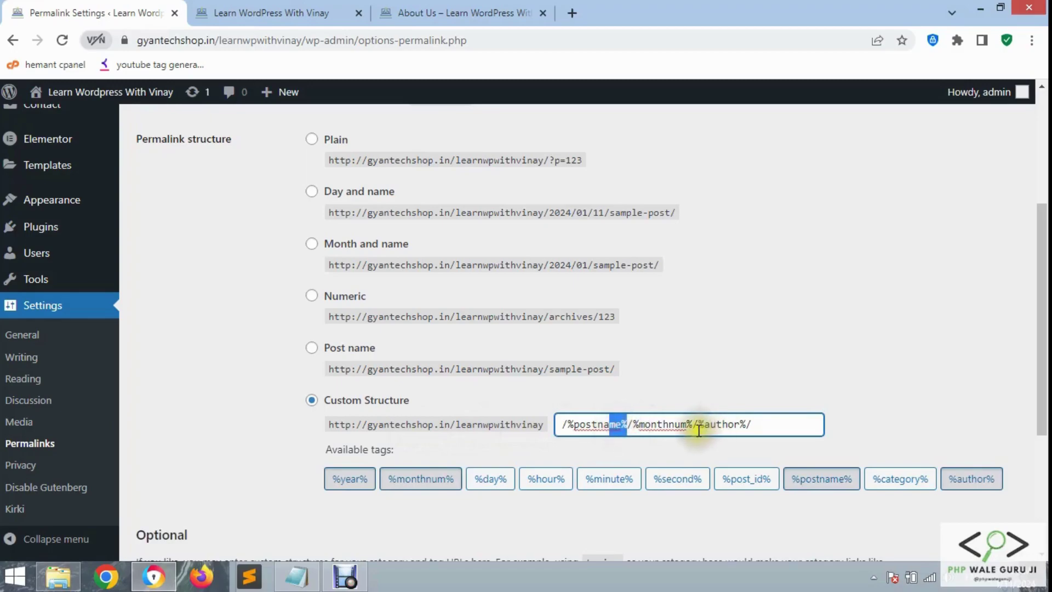
left_click_drag(687, 425, 639, 422)
left_click_drag(740, 424, 705, 423)
scroll(335, 465, "down", 4)
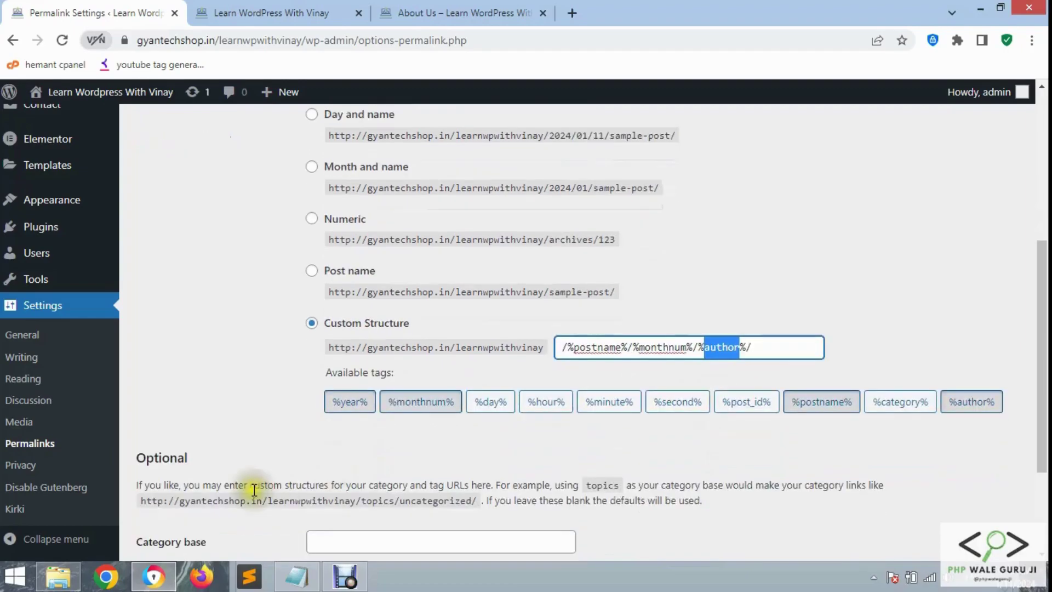
left_click(186, 493)
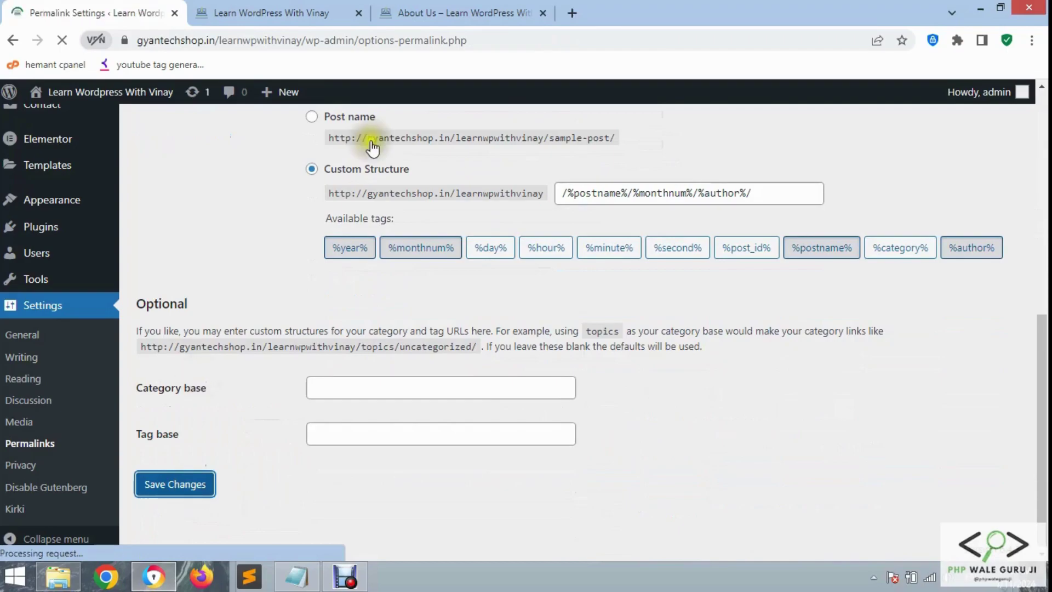
Step: Reload the site's About Us page and review the saved custom structure in the Permalink Settings
left_click(449, 12)
left_click(60, 42)
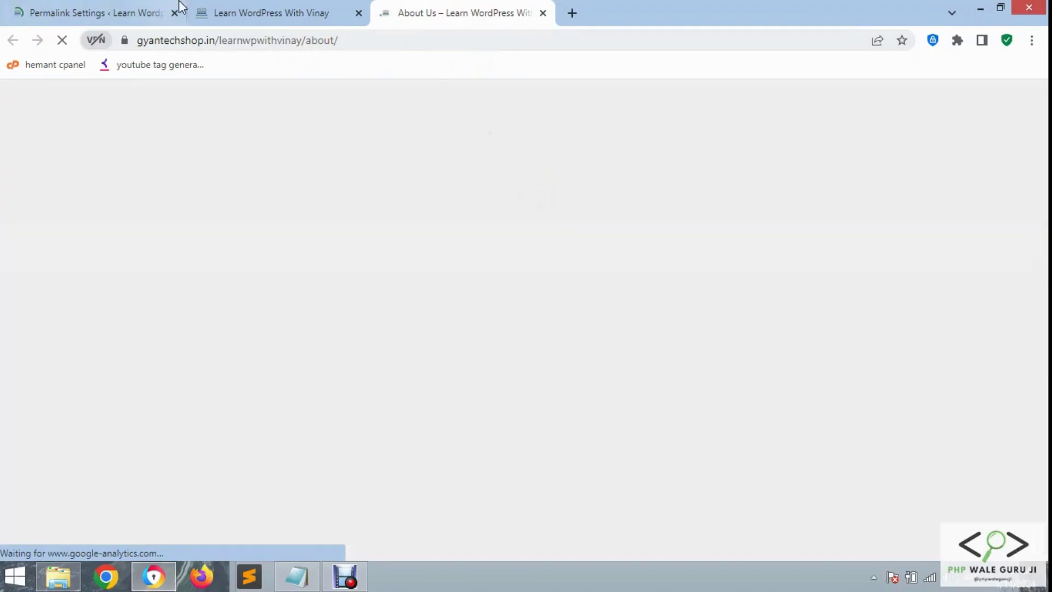
left_click(125, 8)
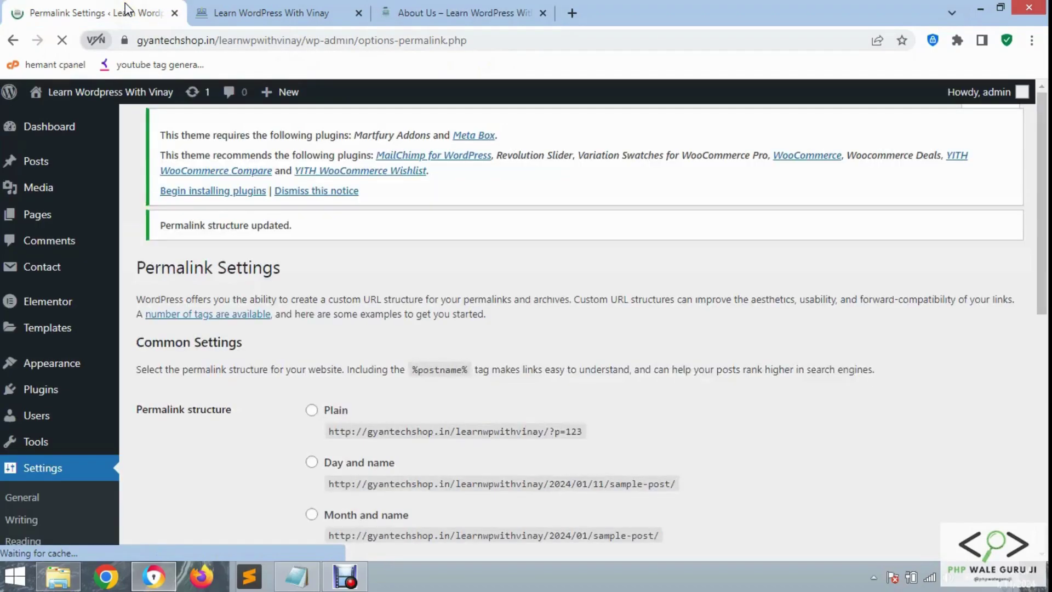
scroll(363, 259, "down", 4)
scroll(364, 259, "down", 1)
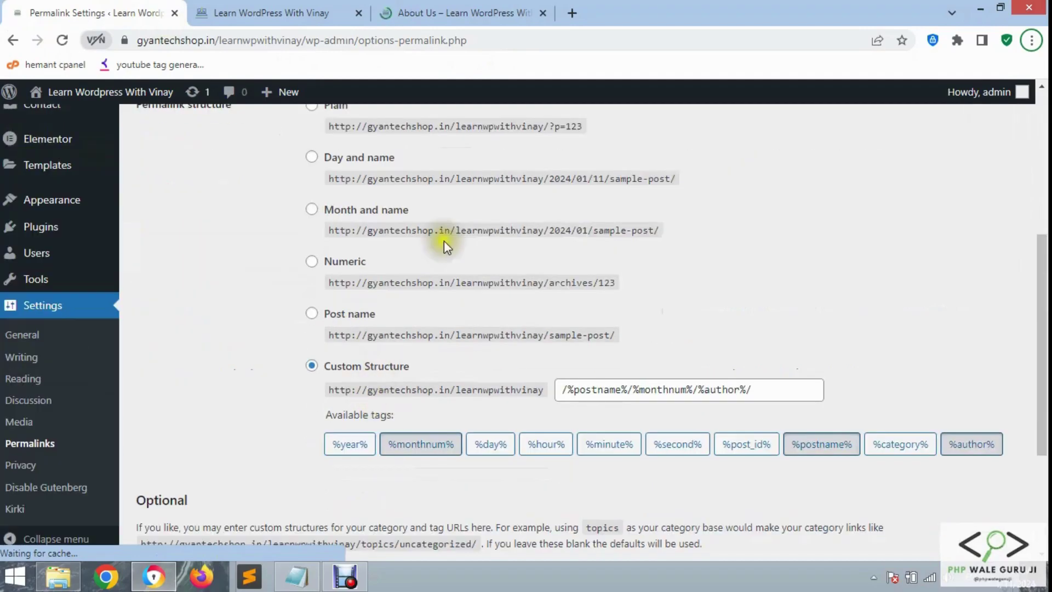
scroll(452, 226, "up", 1)
left_click(496, 6)
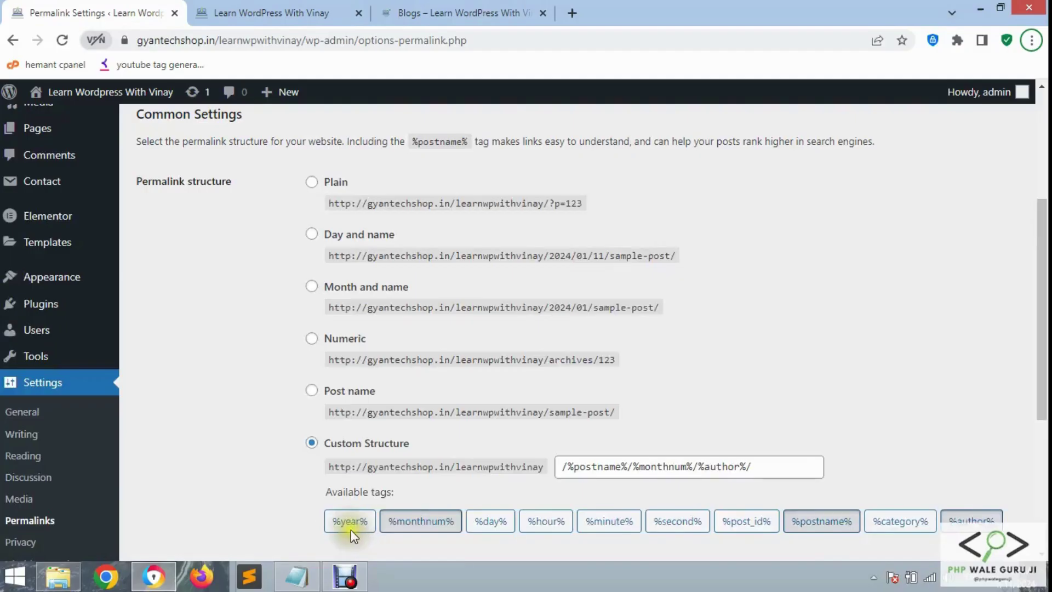
Step: Examine the Optional section's explanation of custom category and tag URLs, highlighting its description and the example URL
scroll(241, 434, "down", 1)
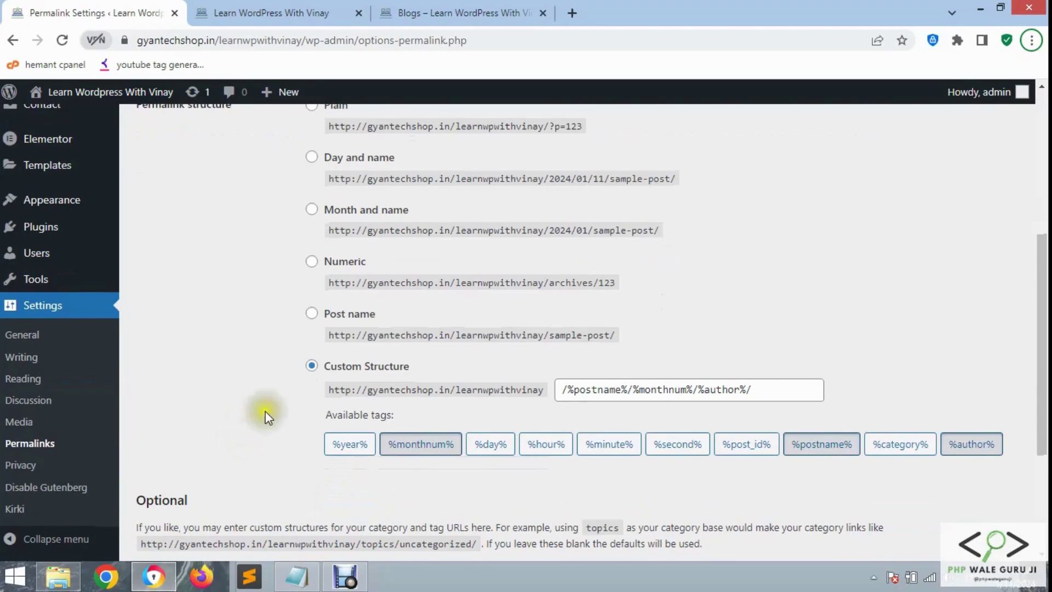
scroll(267, 417, "down", 1)
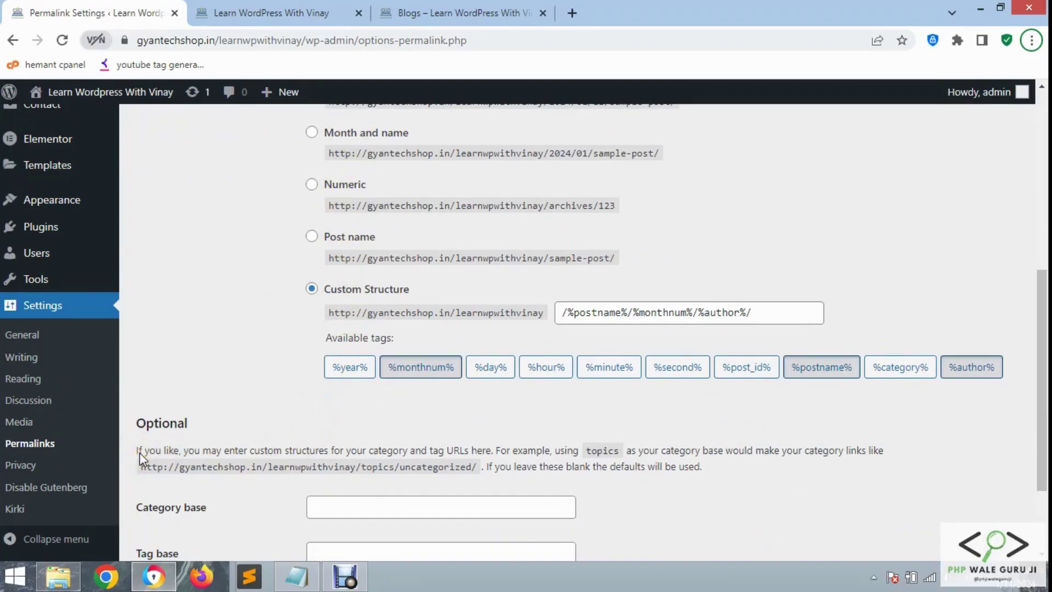
left_click_drag(188, 451, 762, 458)
left_click(762, 458)
double_click(455, 467)
left_click(248, 507)
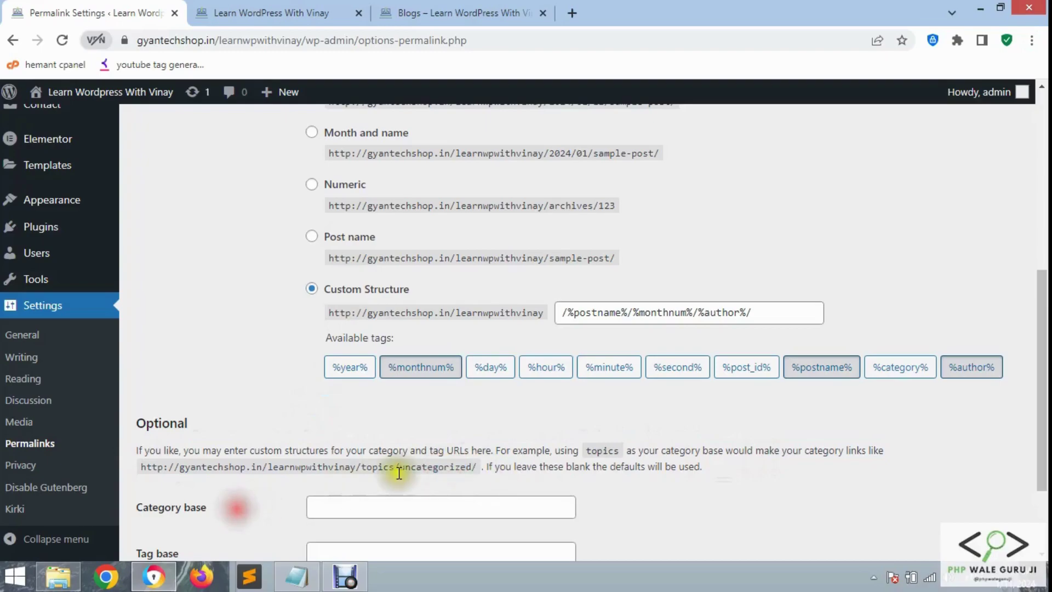
Step: Examine the empty Category base and Tag base fields and highlight "uncategorized" in the example category URL
left_click(376, 507)
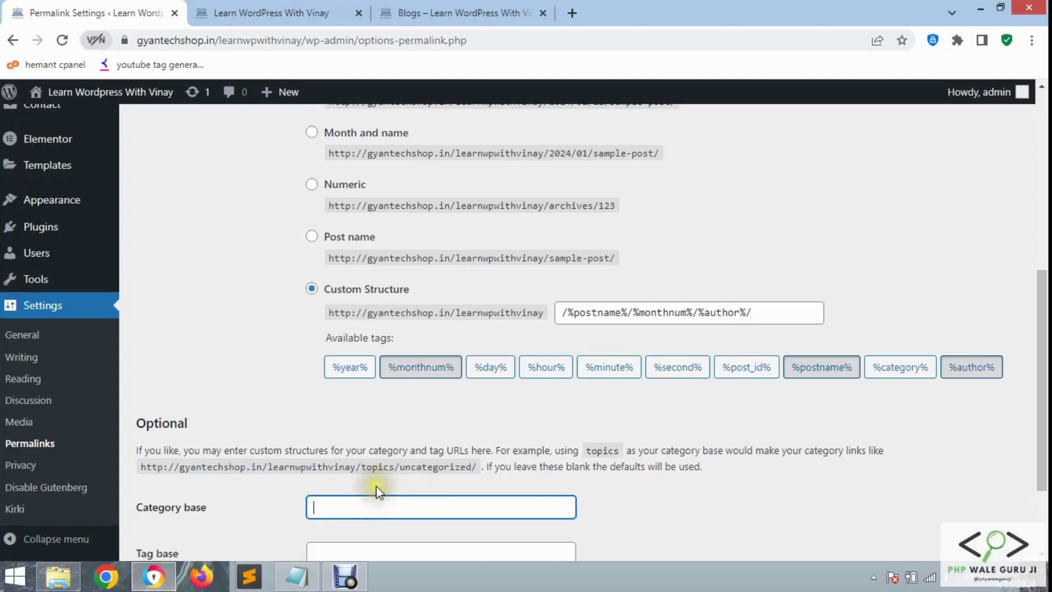
left_click(362, 486)
scroll(448, 423, "down", 1)
double_click(440, 390)
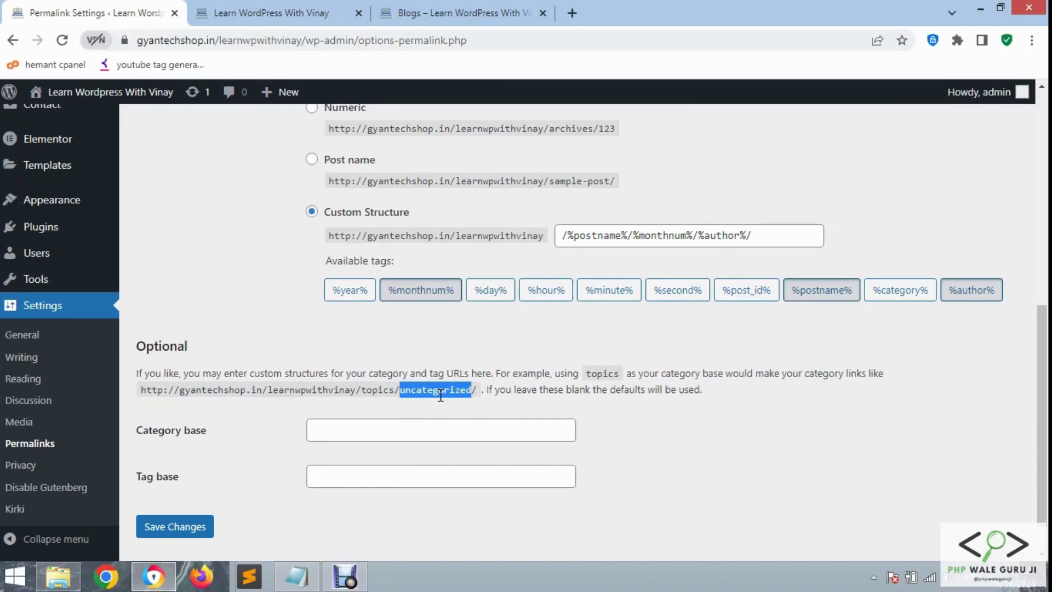
double_click(441, 395)
scroll(442, 394, "down", 1)
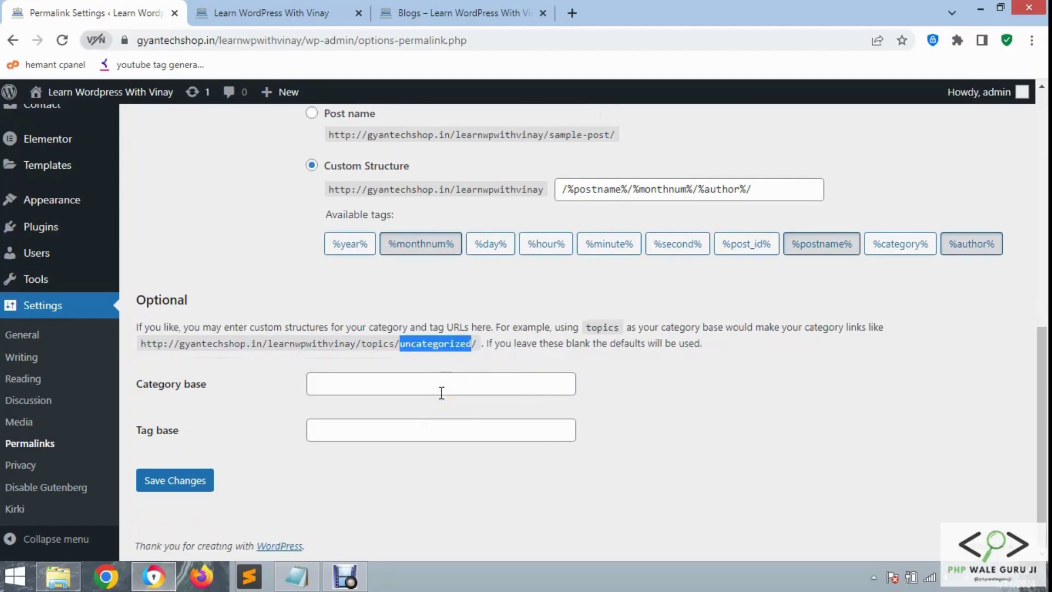
Step: Review the Permalink structure options from Plain to Custom Structure, highlighting the "Permalink structure" label
scroll(265, 373, "up", 6)
scroll(300, 287, "down", 1)
left_click_drag(227, 289, 198, 285)
scroll(208, 298, "down", 3)
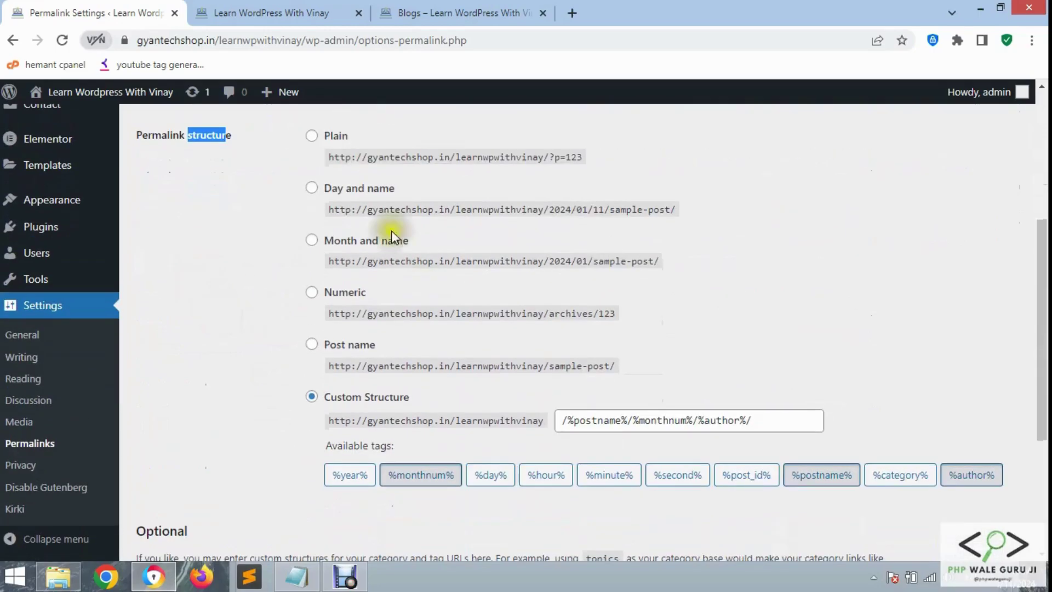
left_click(274, 340)
scroll(277, 408, "down", 2)
scroll(247, 400, "up", 4)
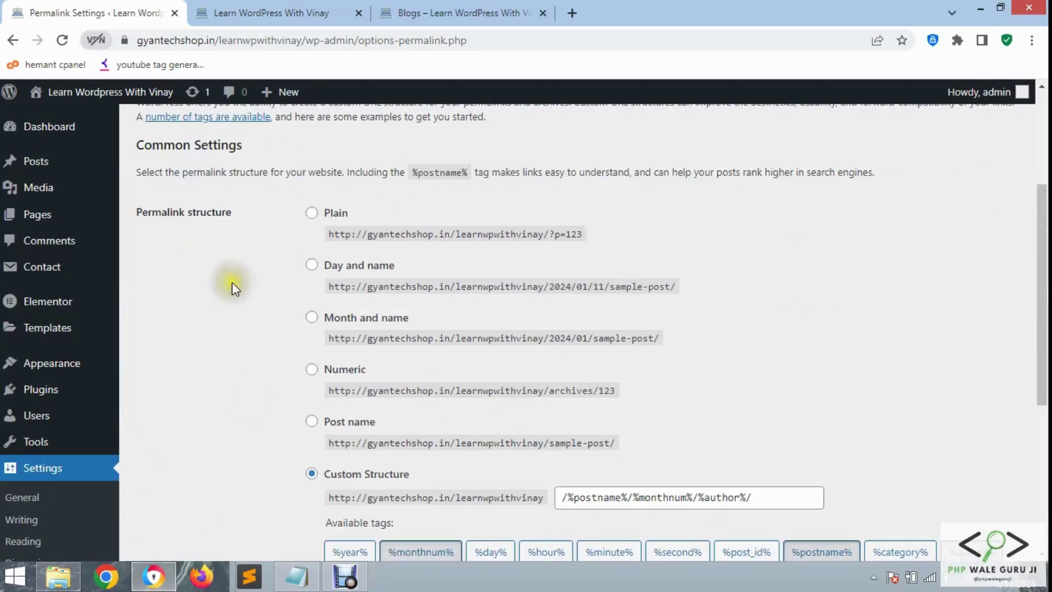
left_click_drag(234, 213, 227, 213)
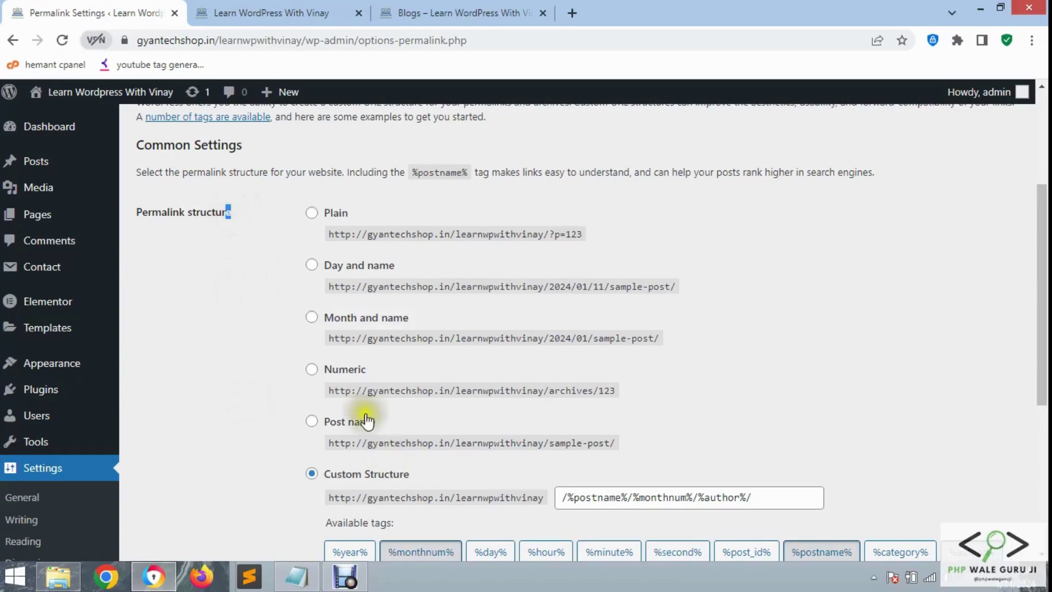
left_click(207, 336)
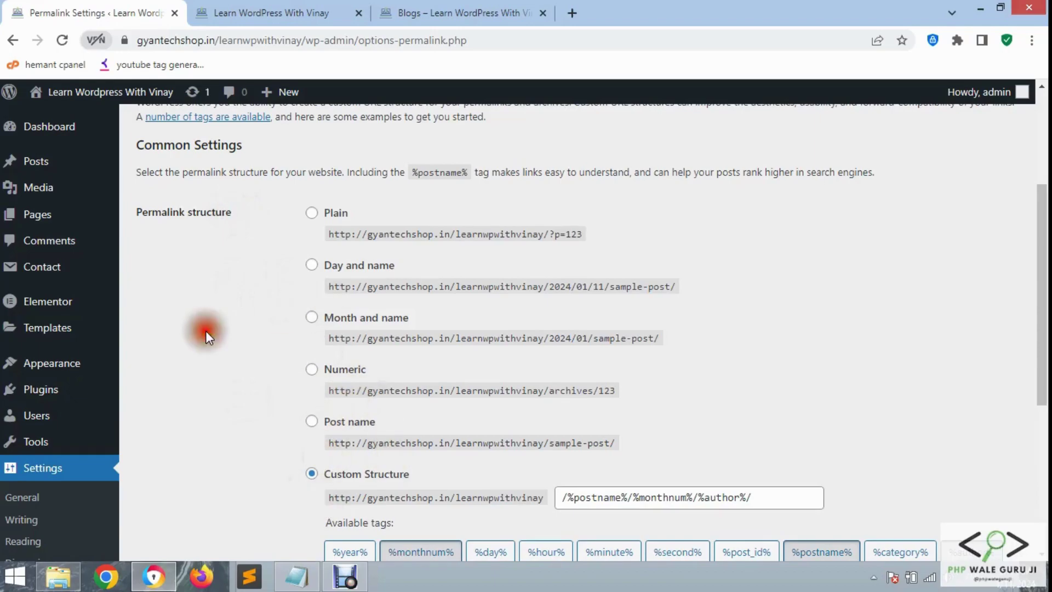